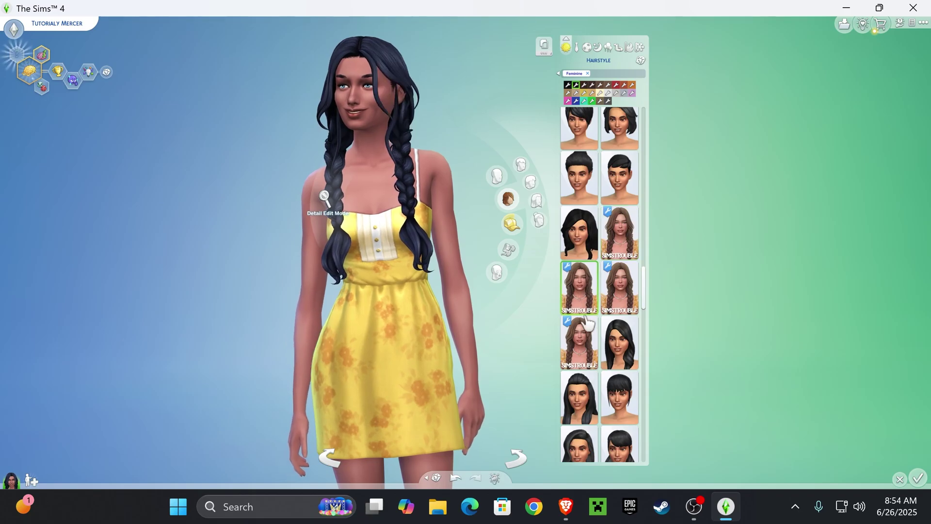
# - Preview the neighbouring Simstrouble braid version, then go back to the original double-braid hairstyle
pyautogui.click(588, 299)
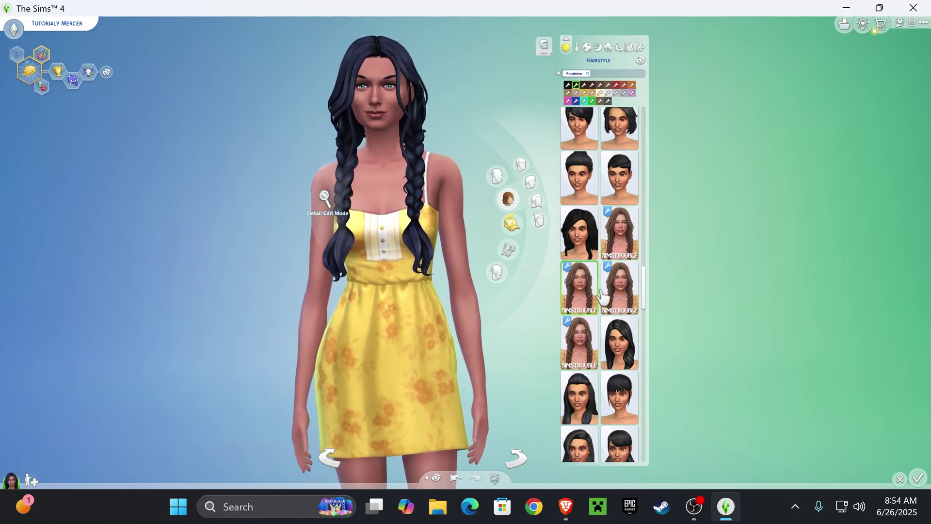
pyautogui.click(632, 257)
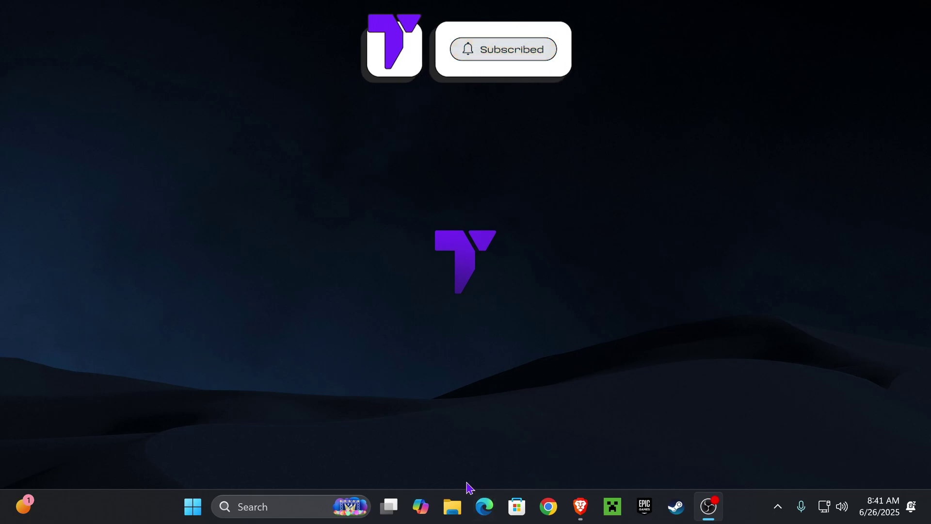
# - In File Explorer, go to Documents\Electronic Arts\The Sims 4
pyautogui.click(456, 510)
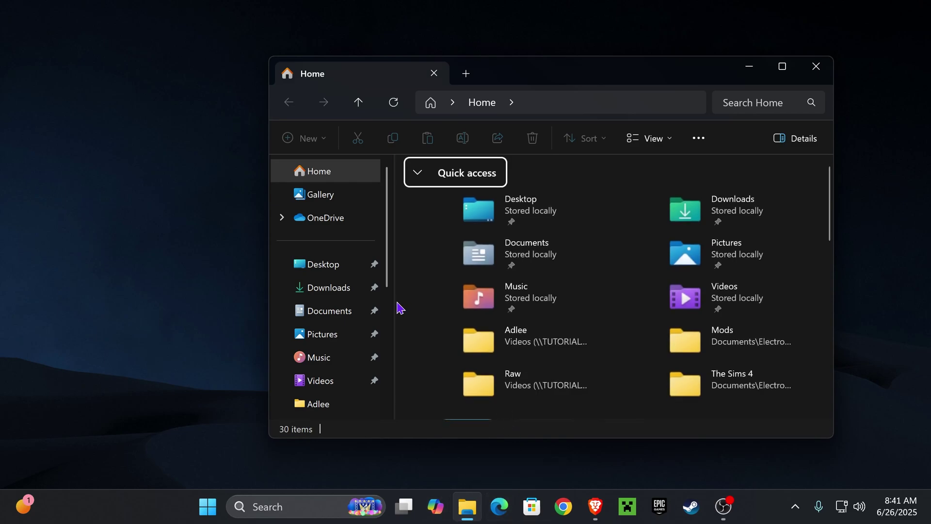
pyautogui.click(344, 316)
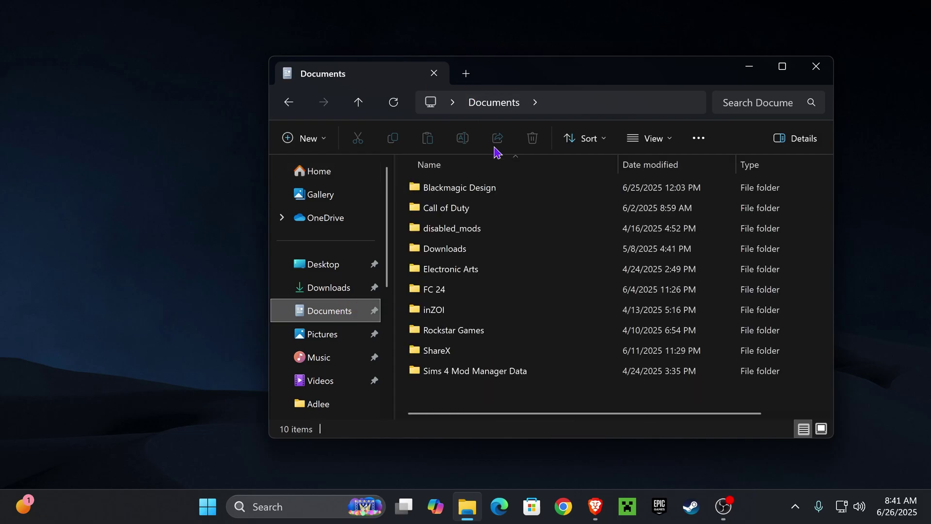
pyautogui.doubleClick(521, 277)
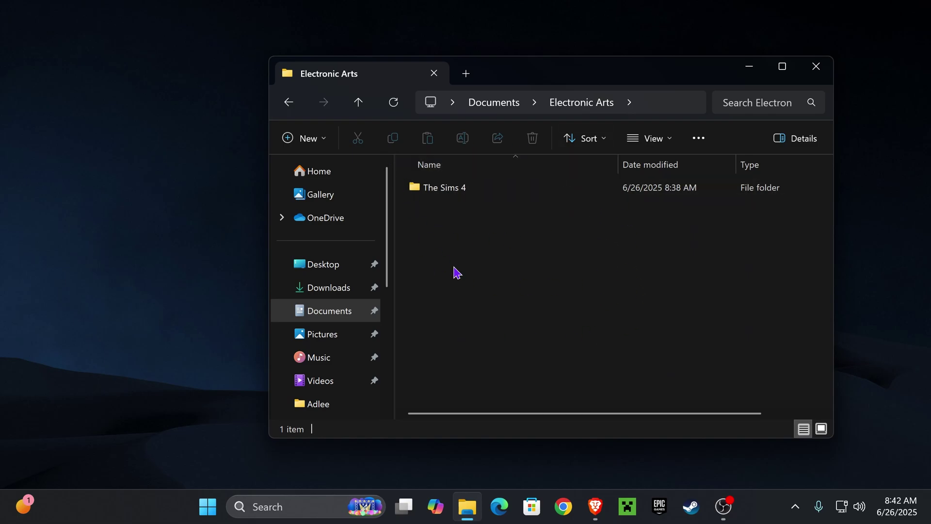
pyautogui.doubleClick(493, 189)
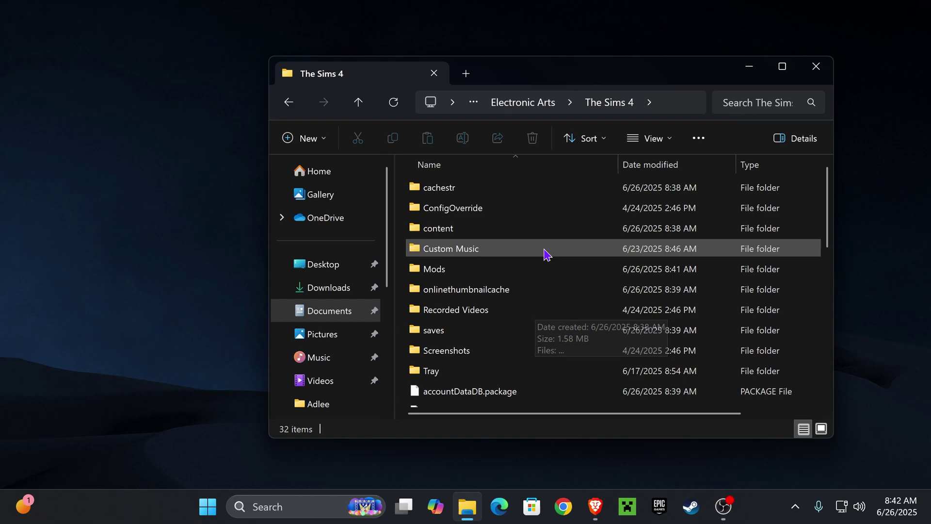
# - Create a new folder named Mods inside The Sims 4 folder
pyautogui.rightClick(646, 313)
pyautogui.rightClick(602, 279)
pyautogui.moveTo(706, 201)
pyautogui.click(793, 188)
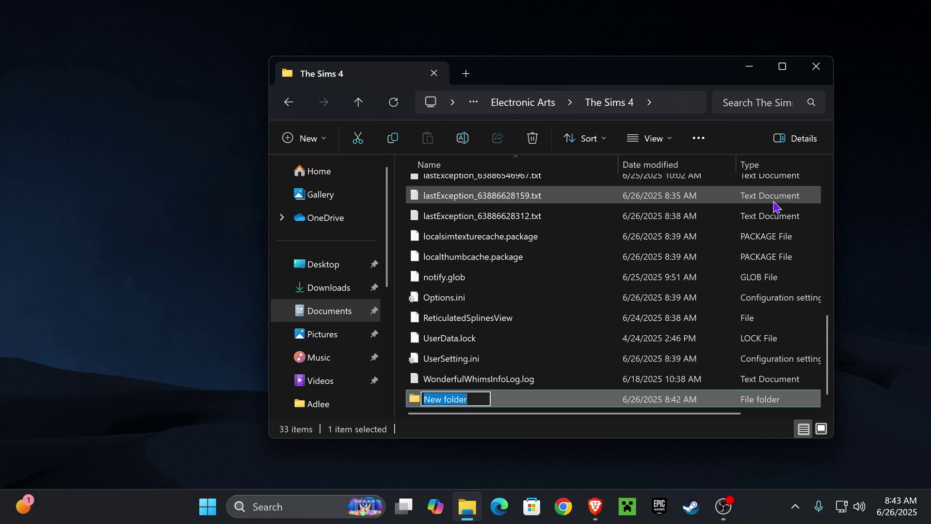
pyautogui.write('Mods')
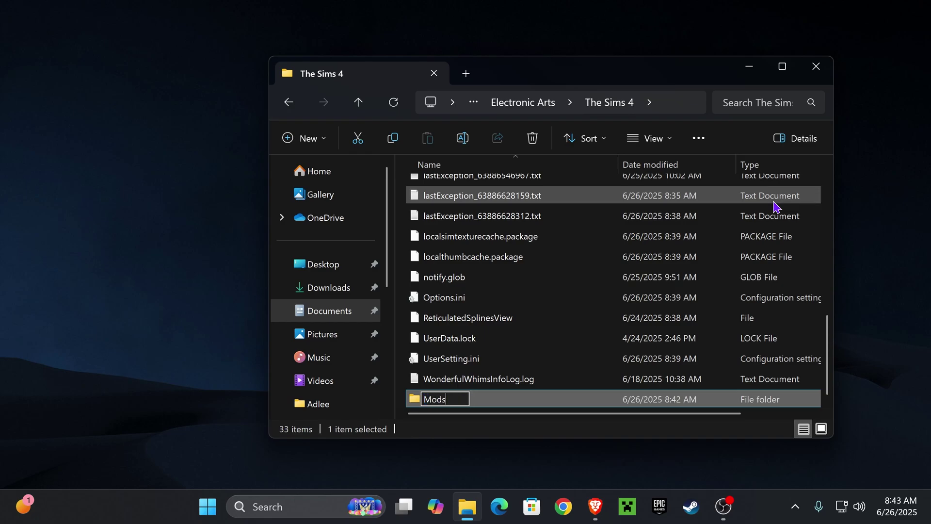
pyautogui.press('Return')
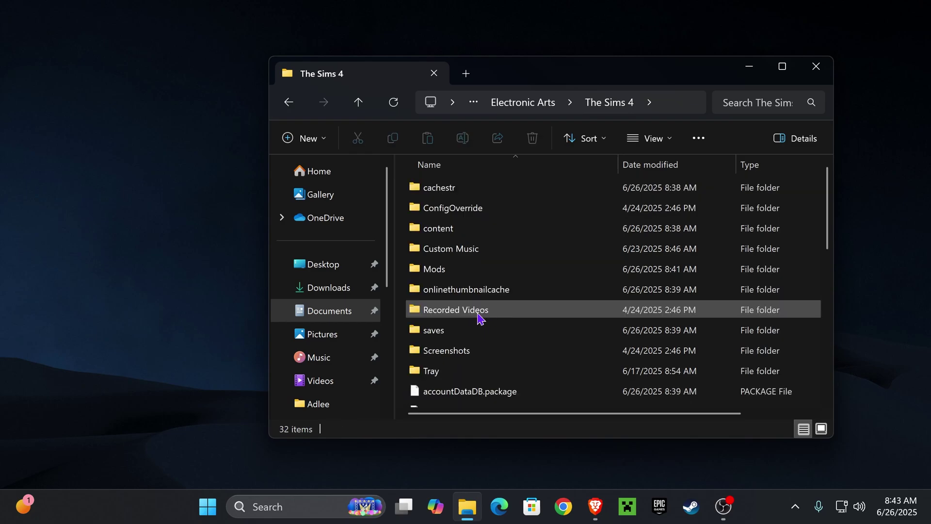
# - Inside Mods, create a new folder named CC, then close File Explorer
pyautogui.doubleClick(458, 273)
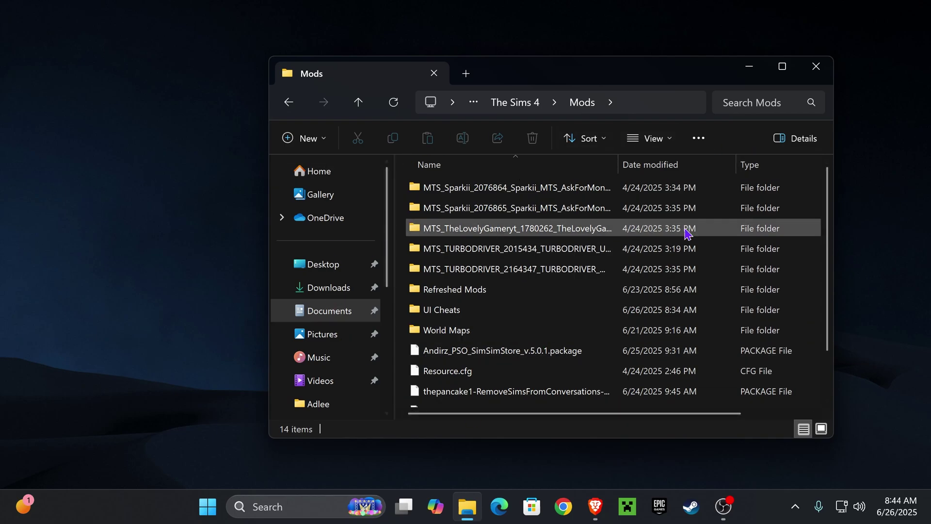
pyautogui.rightClick(624, 221)
pyautogui.moveTo(666, 339)
pyautogui.click(590, 339)
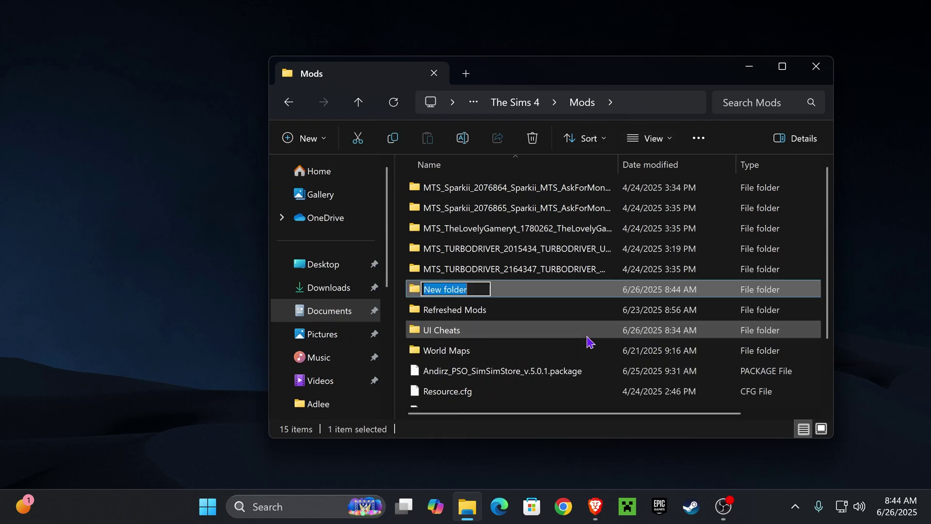
pyautogui.write('CC')
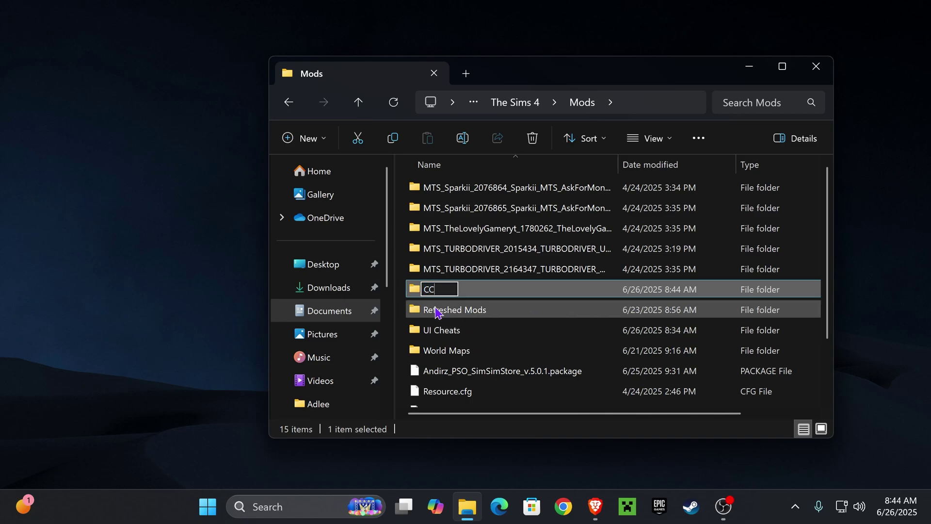
pyautogui.press('Return')
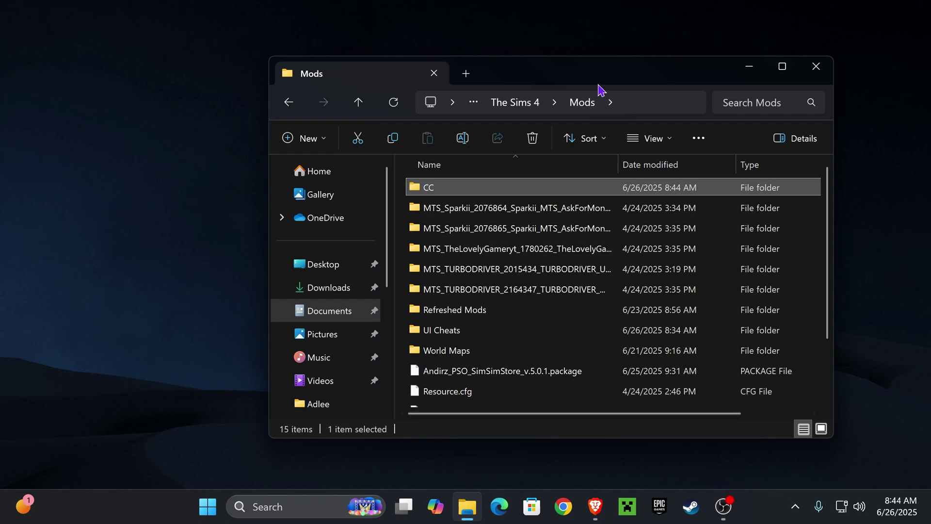
pyautogui.click(816, 66)
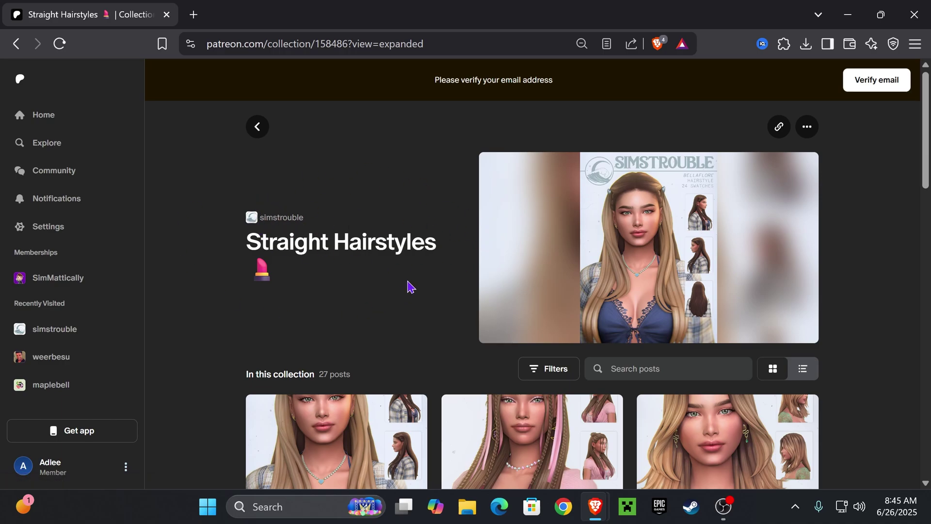
# - Download simstrouble_FemaleHair_Myrna-Unmerged.zip (26.7 MB) from the Myrna Hairstyle post, then restore the browser window
pyautogui.scroll(-10, 526, 303)
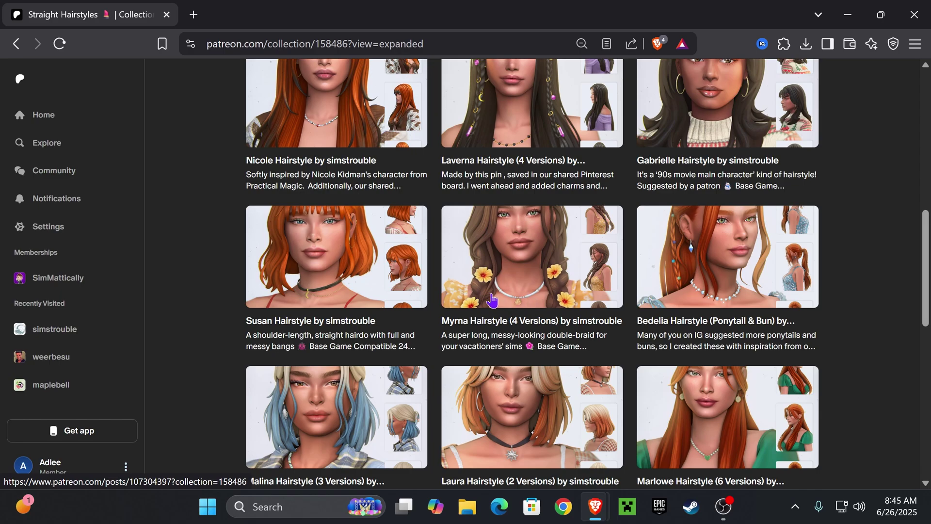
pyautogui.click(507, 291)
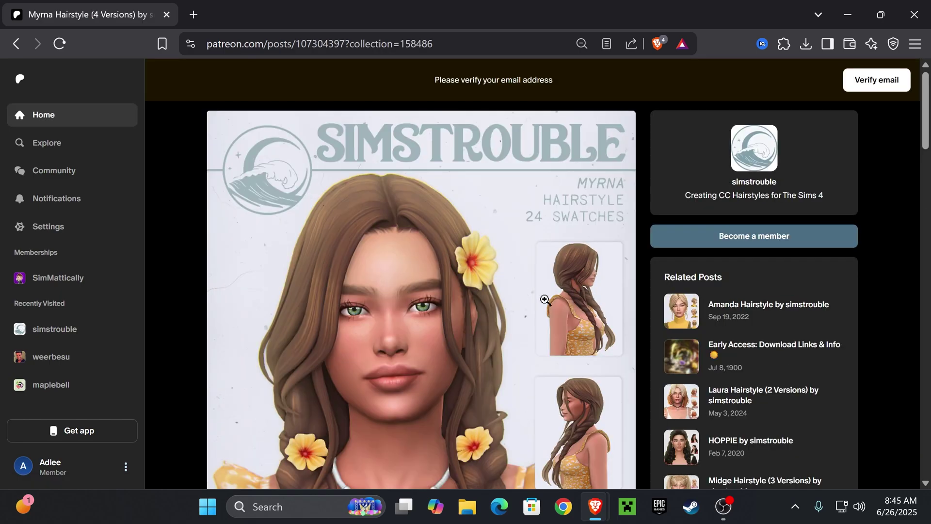
pyautogui.scroll(-10, 537, 281)
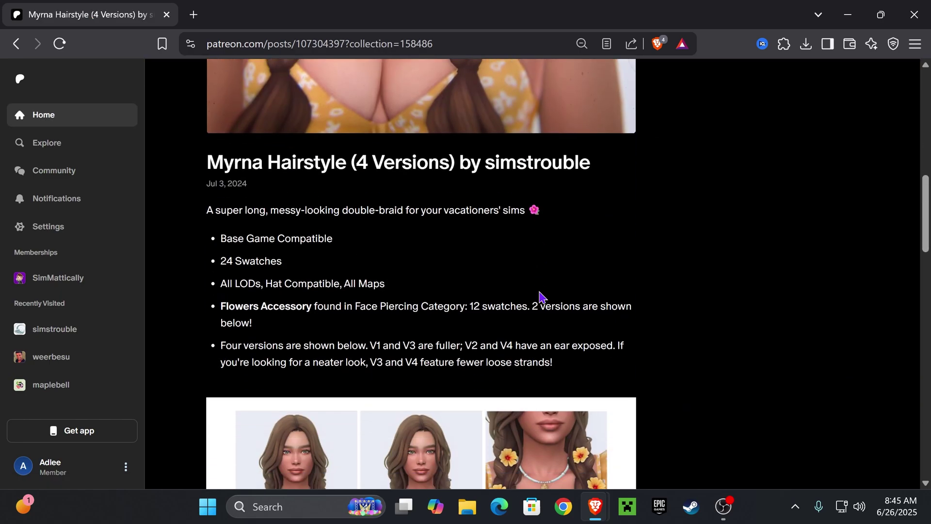
pyautogui.scroll(-15, 677, 292)
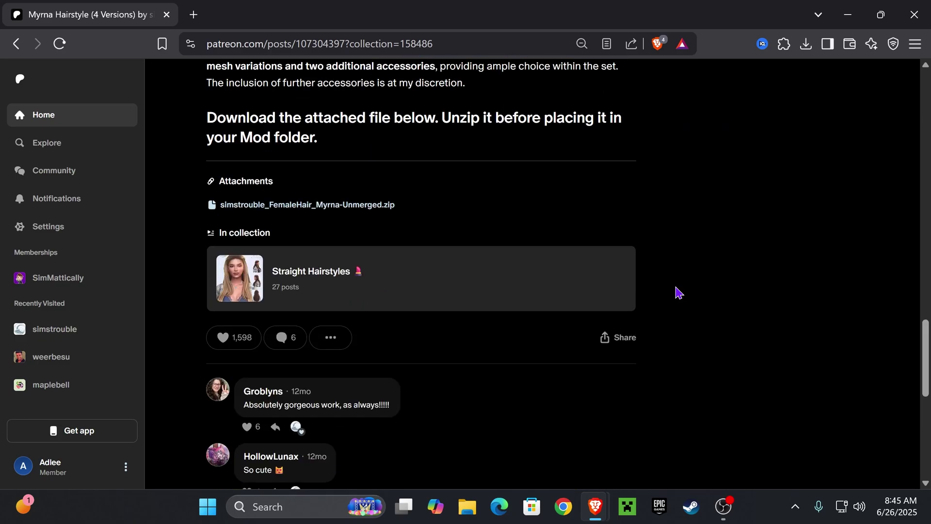
pyautogui.scroll(3, 676, 292)
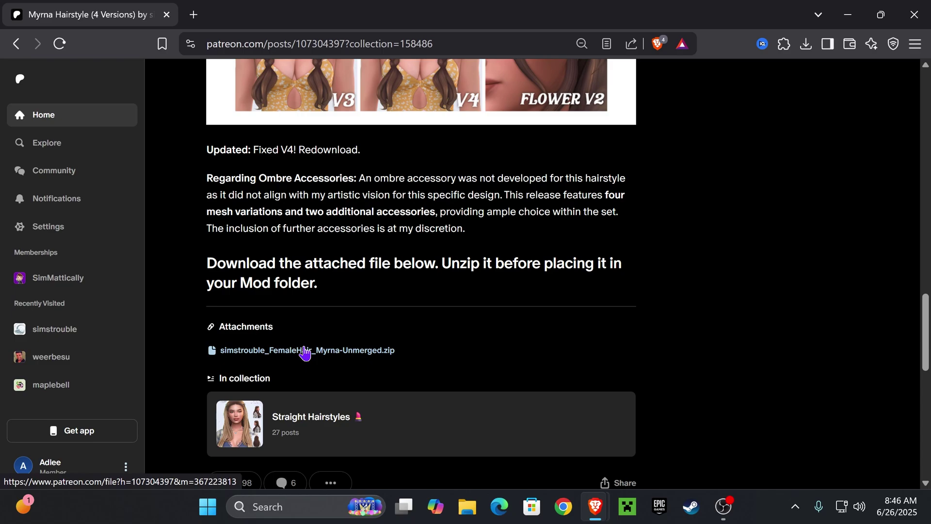
pyautogui.click(305, 351)
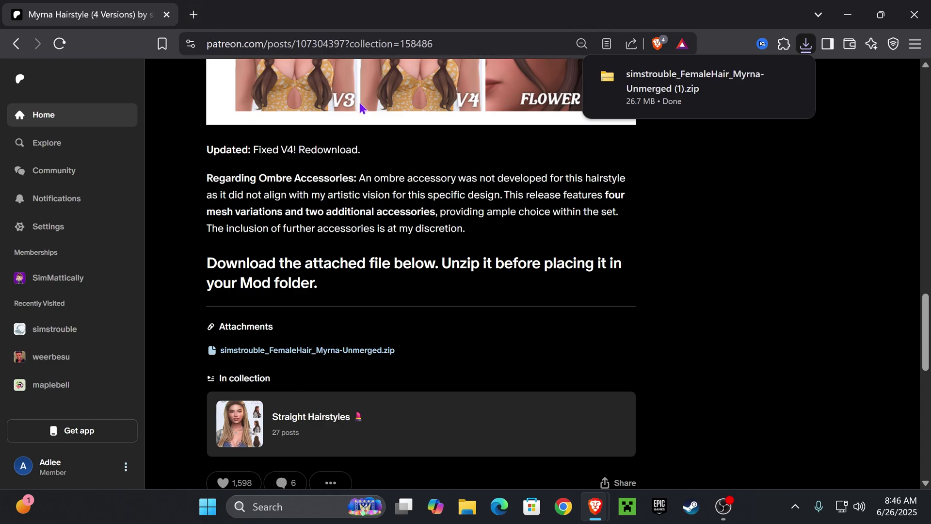
pyautogui.press('super+Down')
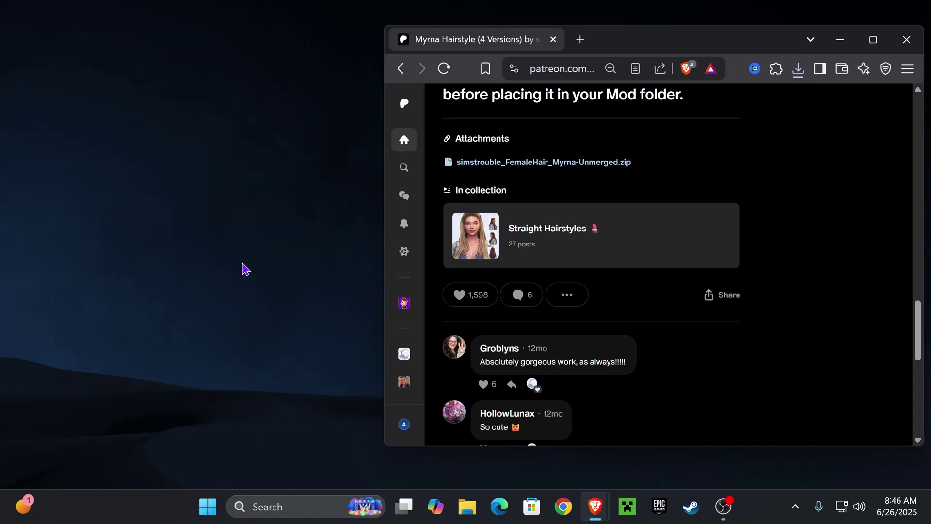
# - Drag the Myrna zip from Brave's downloads list onto the desktop and hide the browser
pyautogui.click(799, 70)
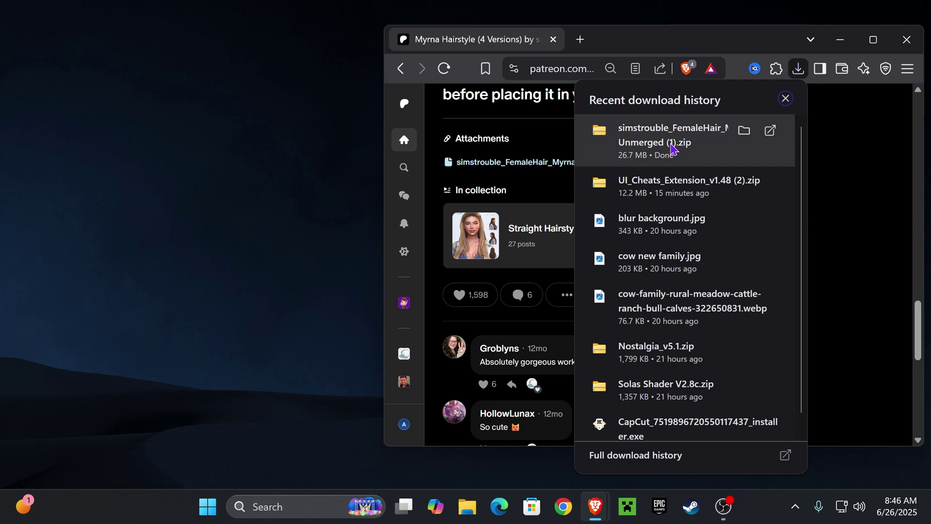
pyautogui.moveTo(672, 148); pyautogui.dragTo(235, 262)
pyautogui.press('super+d')
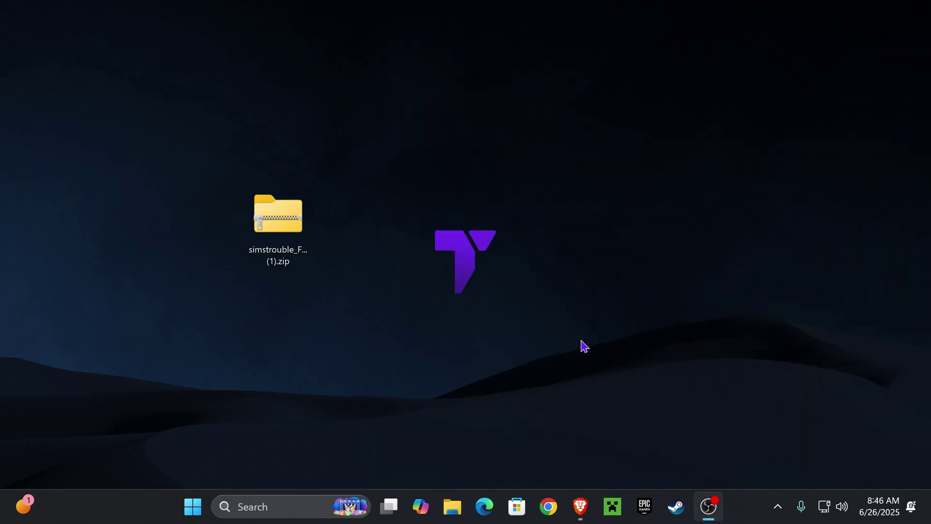
# - Open Documents\Electronic Arts\The Sims 4\Mods\CC in a new File Explorer window
pyautogui.click(452, 506)
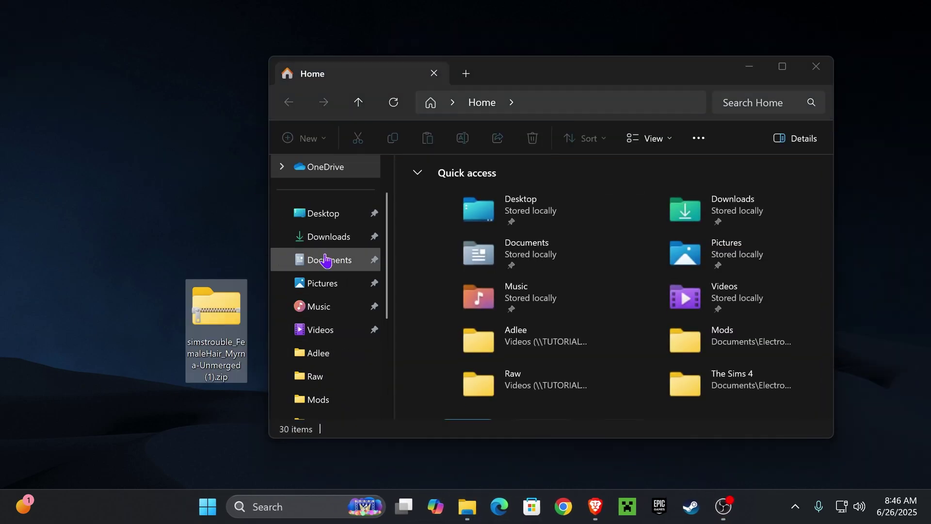
pyautogui.click(335, 261)
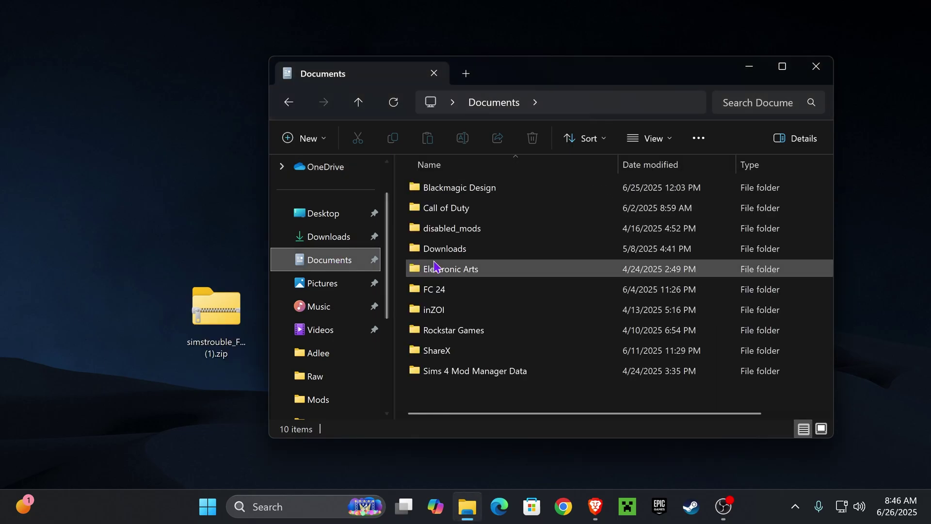
pyautogui.doubleClick(439, 269)
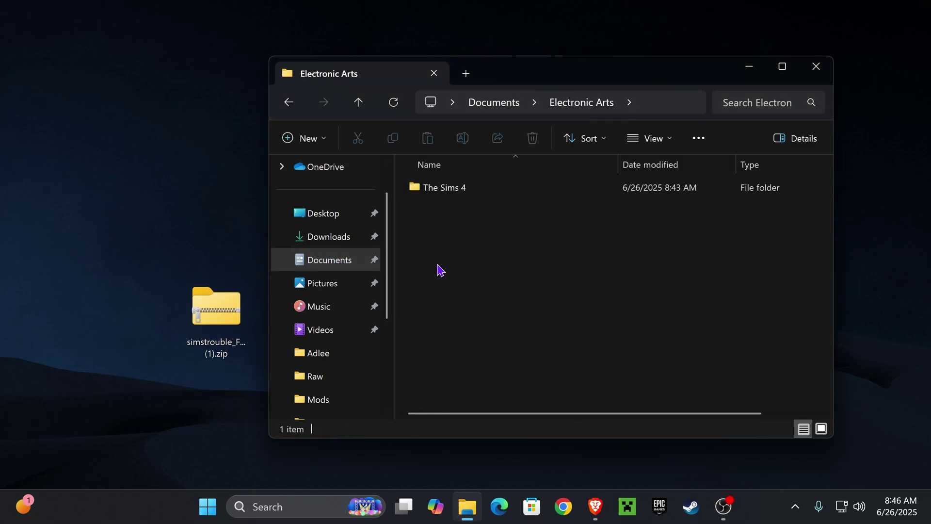
pyautogui.doubleClick(459, 192)
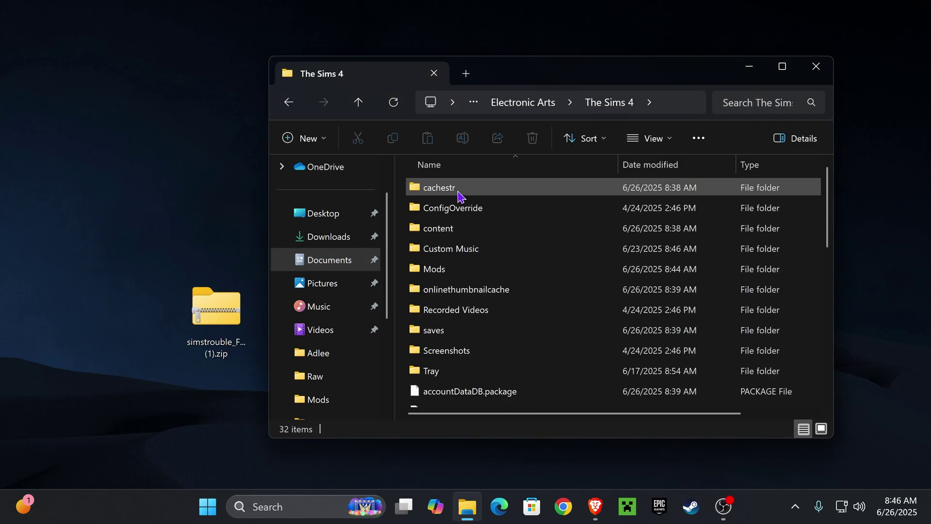
pyautogui.doubleClick(459, 275)
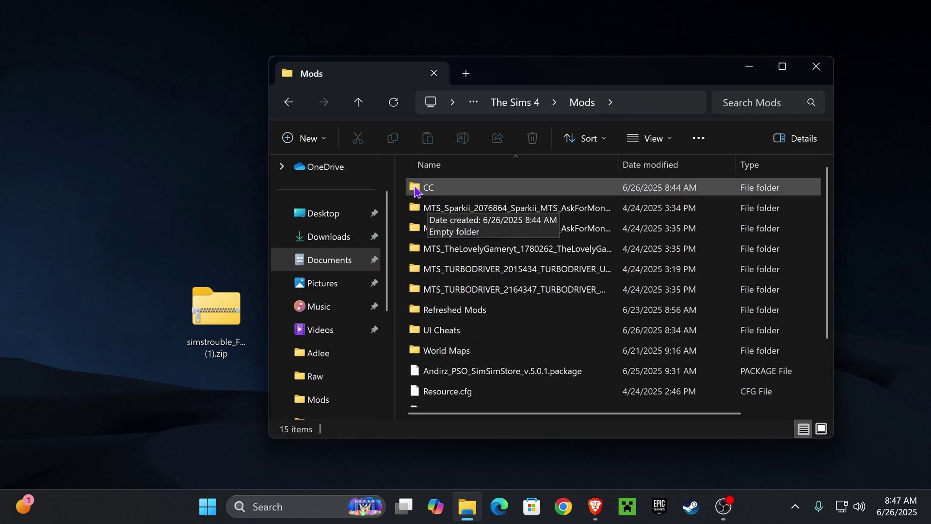
pyautogui.doubleClick(462, 191)
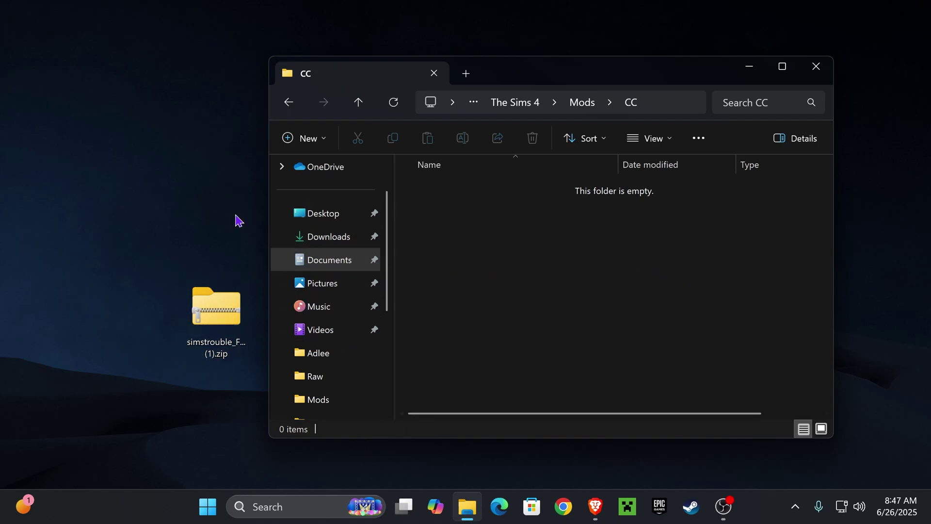
# - Extract the Myrna zip into The Sims 4\Mods\CC; MyrnaV4.package ends up on the desktop
pyautogui.rightClick(205, 308)
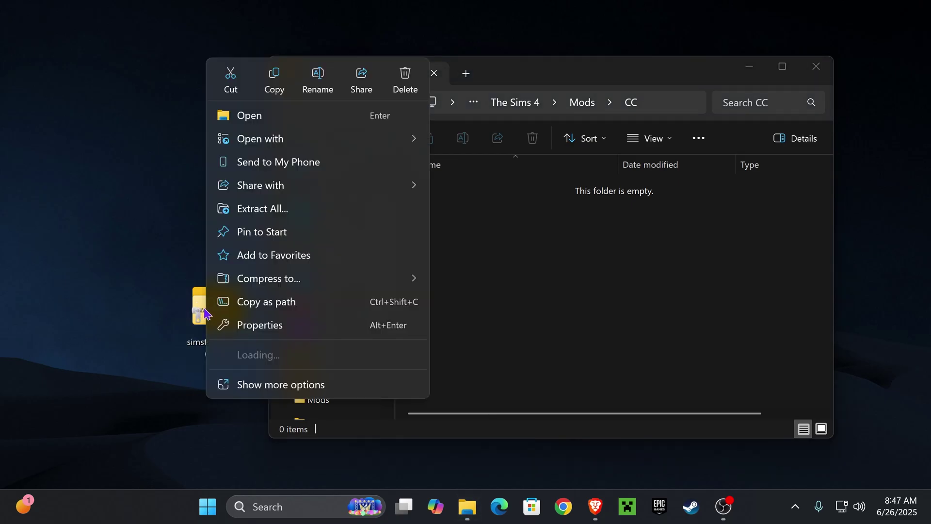
pyautogui.click(248, 207)
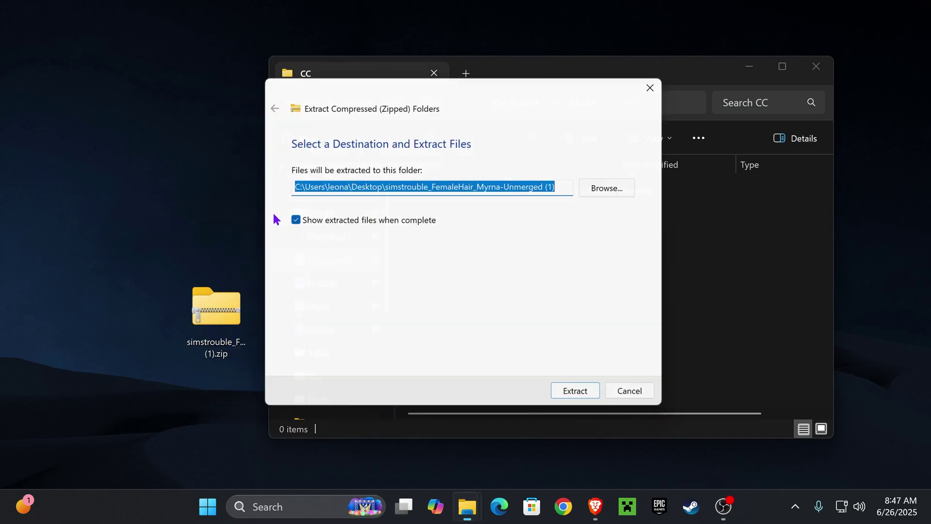
pyautogui.click(615, 192)
pyautogui.click(322, 276)
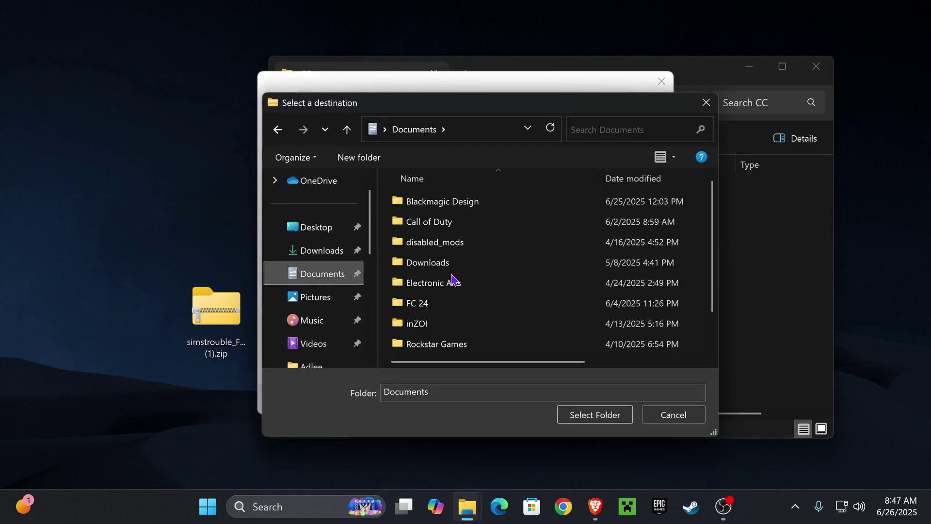
pyautogui.doubleClick(467, 283)
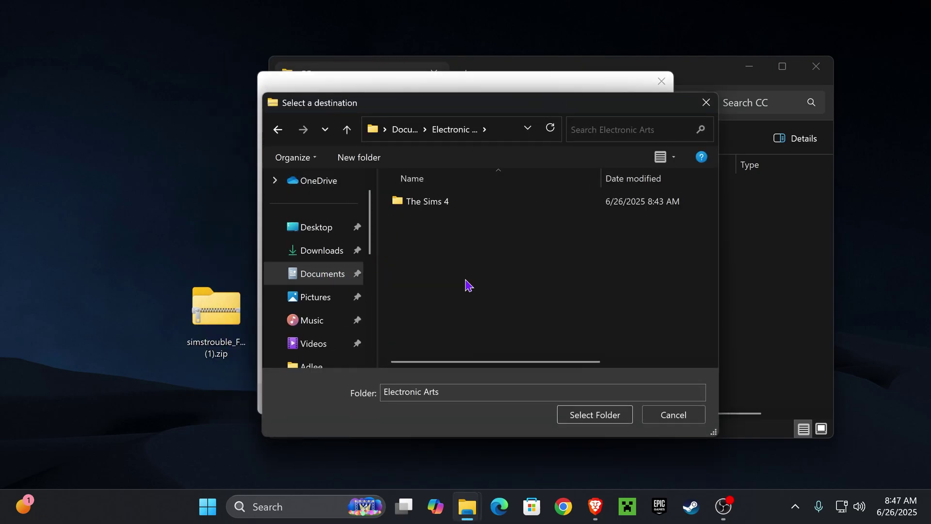
pyautogui.doubleClick(475, 202)
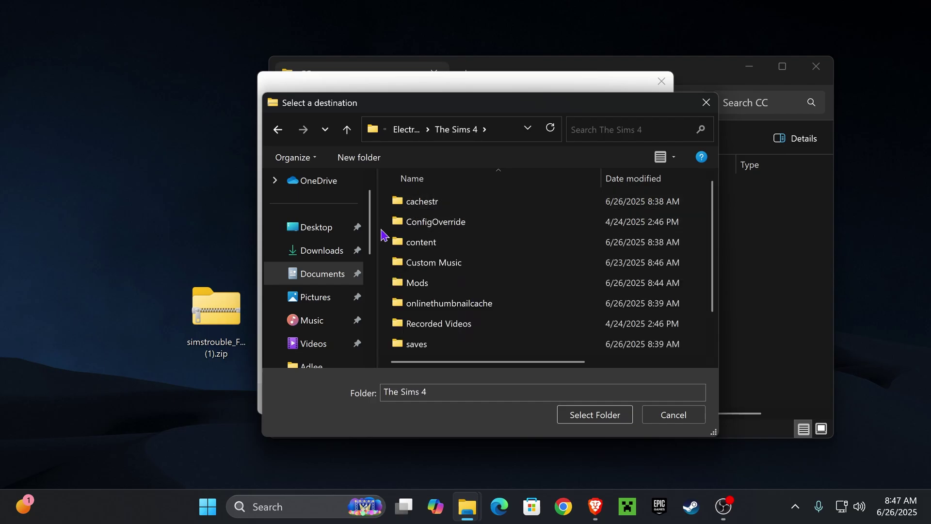
pyautogui.doubleClick(467, 282)
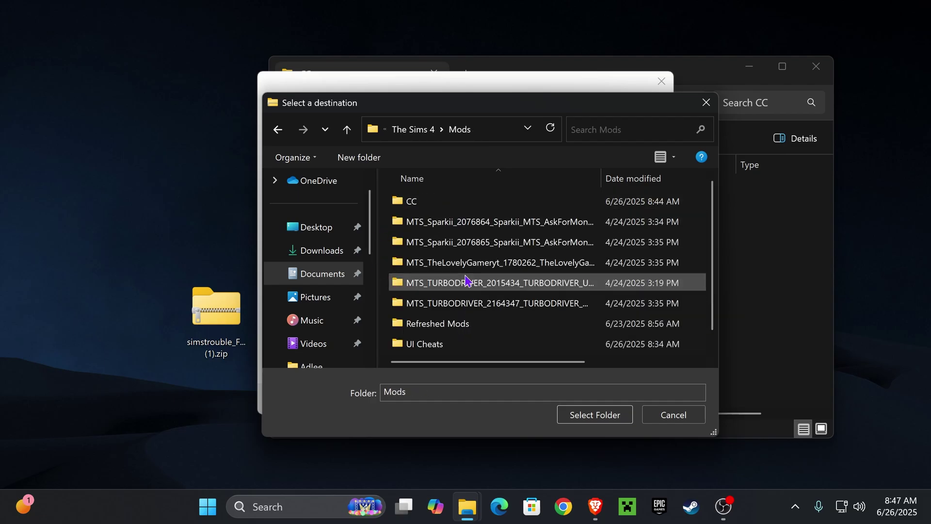
pyautogui.doubleClick(495, 206)
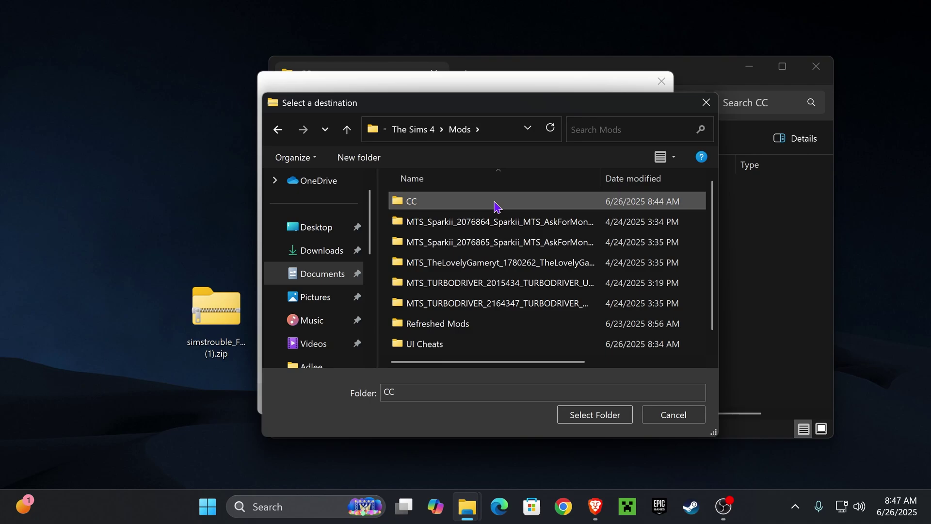
pyautogui.click(601, 415)
pyautogui.click(595, 394)
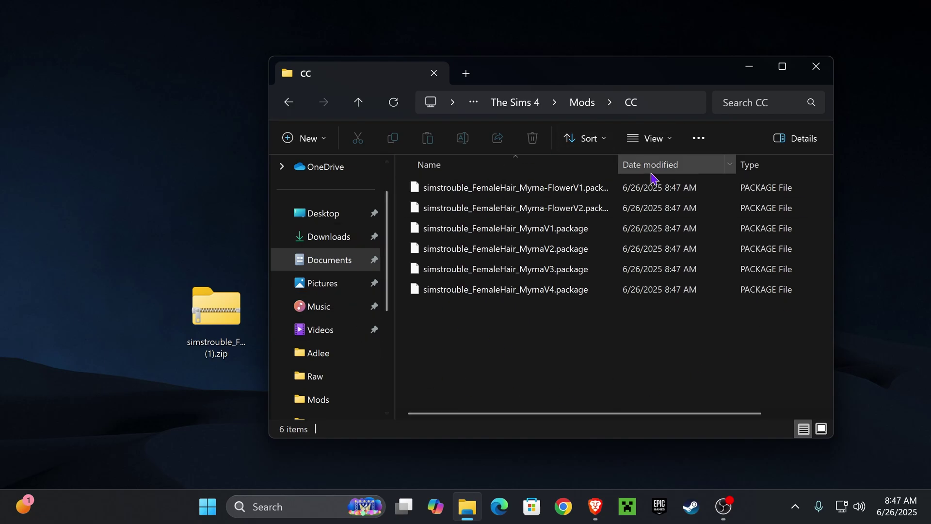
pyautogui.click(246, 150)
pyautogui.hotkey('ctrl', 'v')
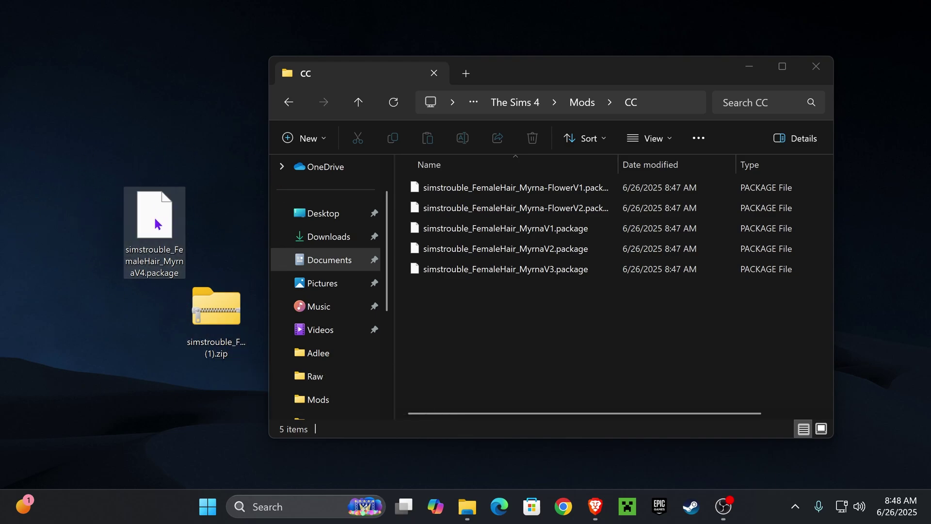
# - Move MyrnaV4.package back into CC and delete the Myrna zip from the desktop
pyautogui.moveTo(147, 201); pyautogui.dragTo(494, 308)
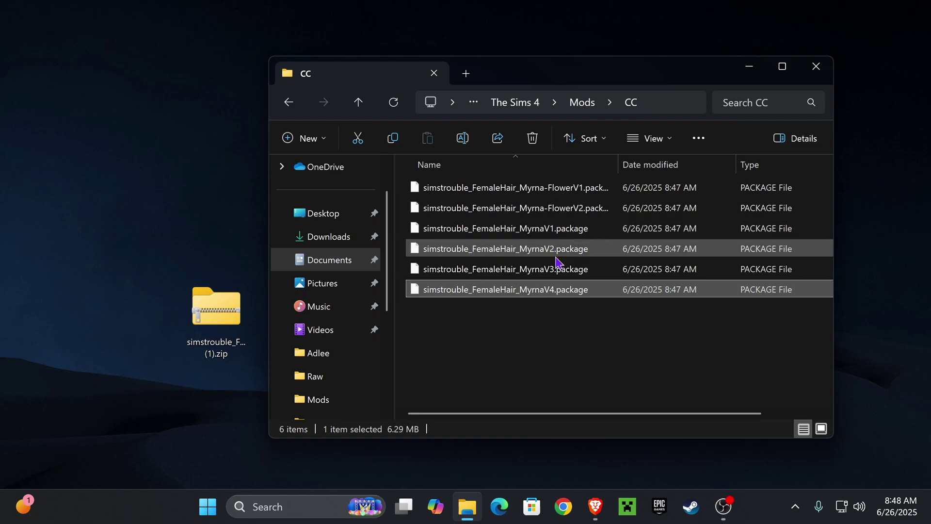
pyautogui.rightClick(228, 320)
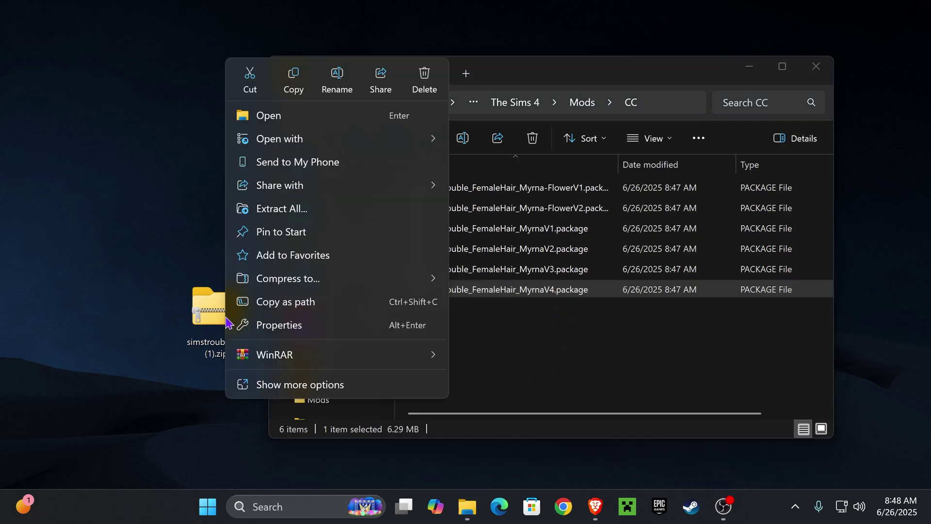
pyautogui.click(428, 77)
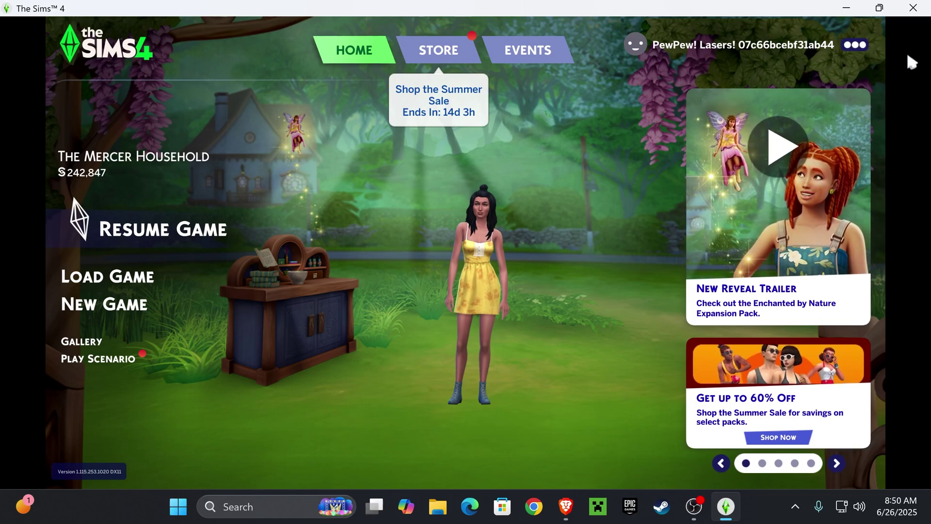
# - In Game Options > Other, enable Custom Content and Mods and Script Mods Allowed, then apply
pyautogui.click(872, 44)
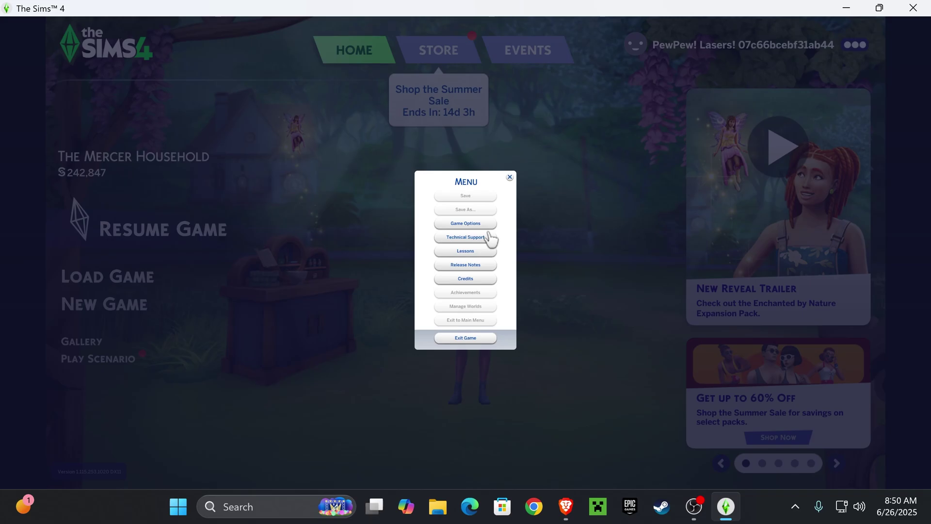
pyautogui.click(485, 224)
pyautogui.click(338, 266)
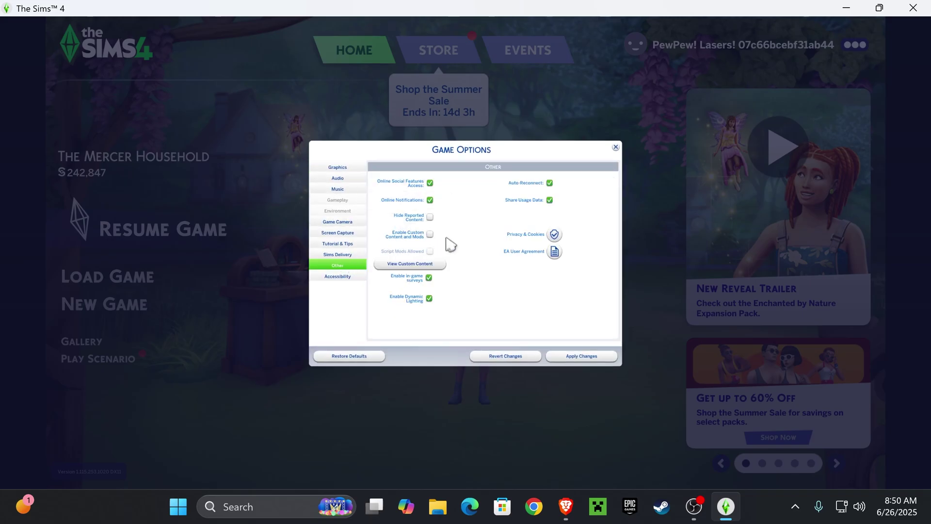
pyautogui.click(430, 235)
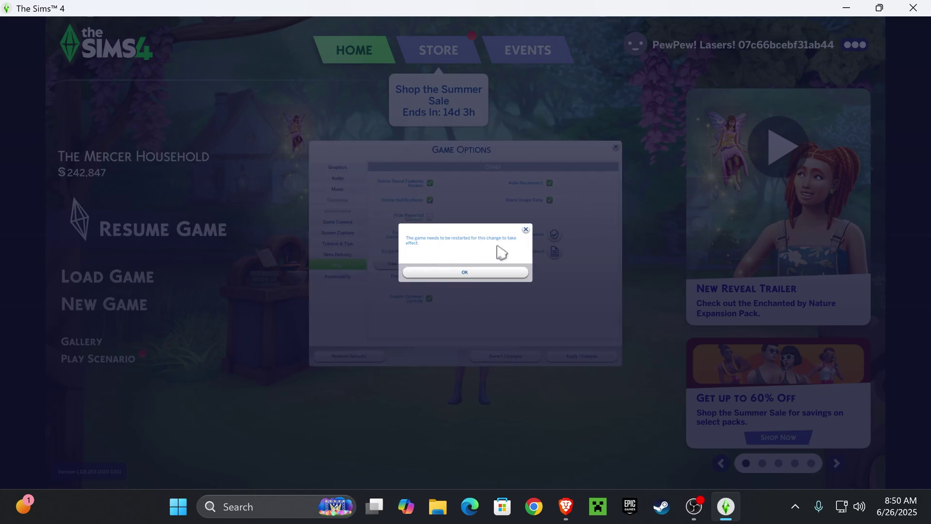
pyautogui.click(509, 273)
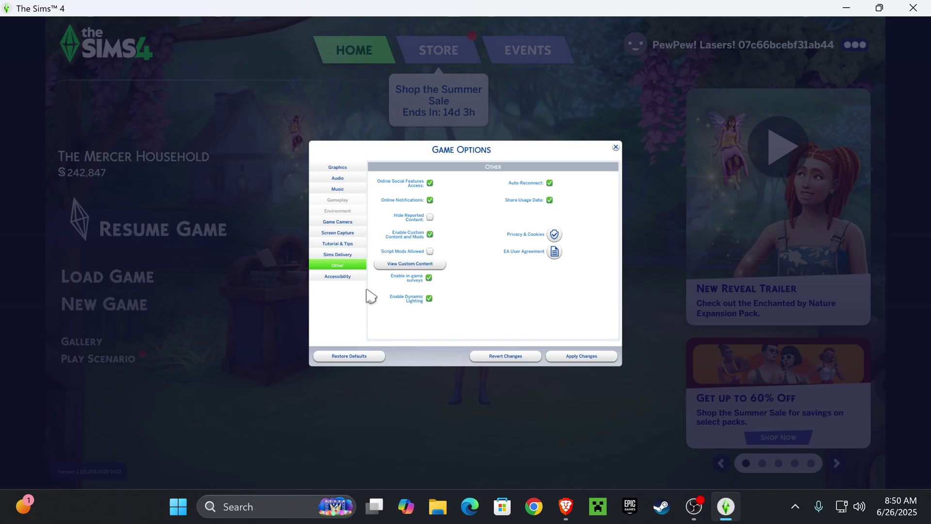
pyautogui.click(429, 251)
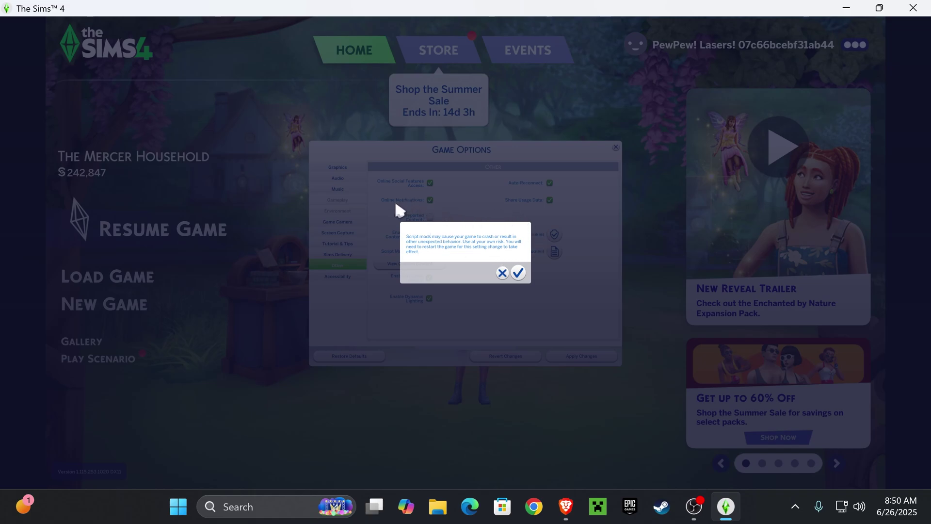
pyautogui.click(519, 273)
pyautogui.click(595, 359)
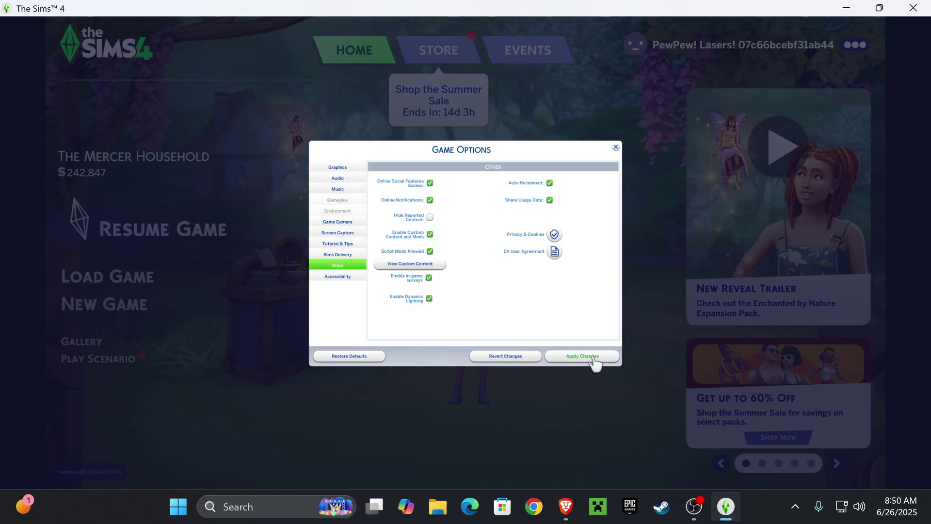
pyautogui.click(616, 147)
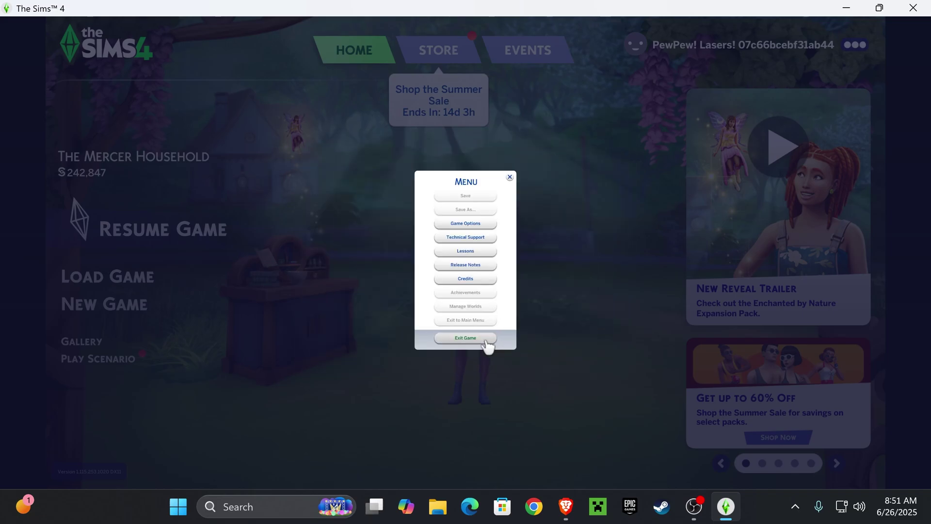
# - Restart the game, check the simstrouble Myrna entries in the Mods list, and close it
pyautogui.click(488, 345)
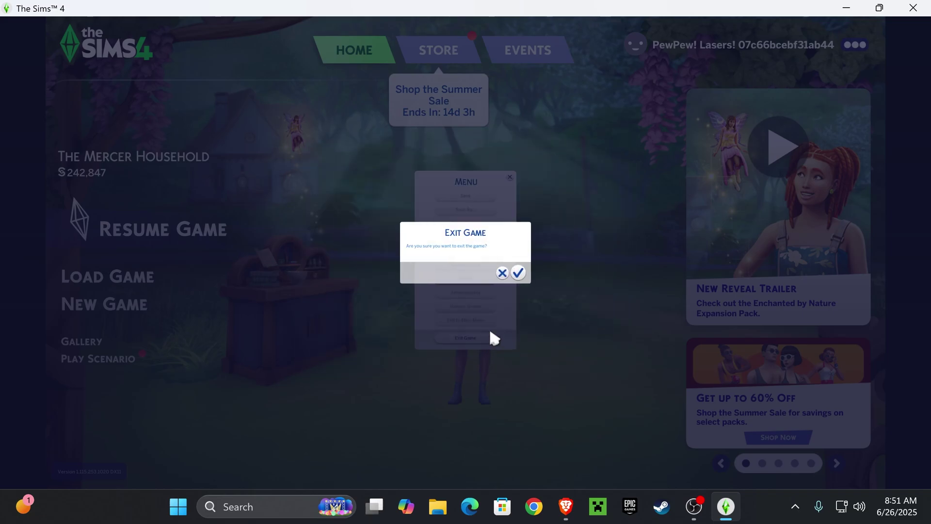
pyautogui.click(519, 271)
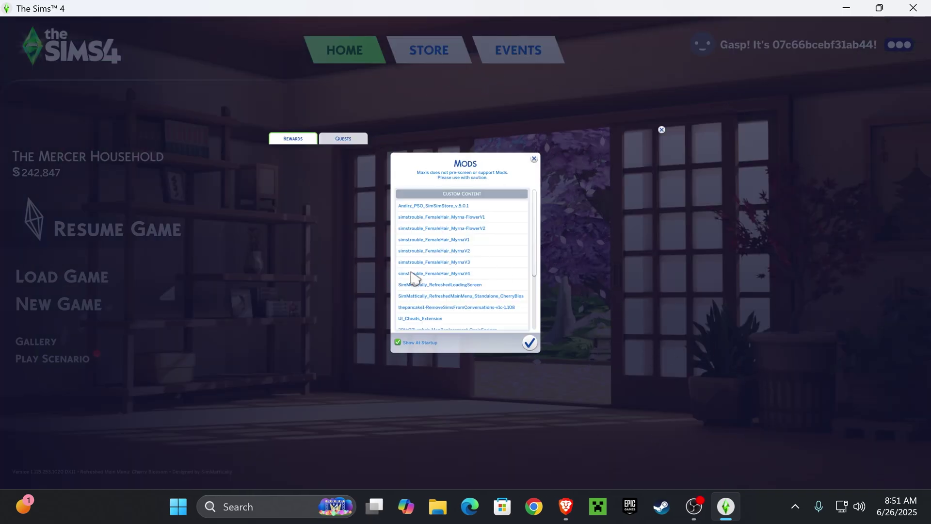
pyautogui.scroll(-3, 453, 240)
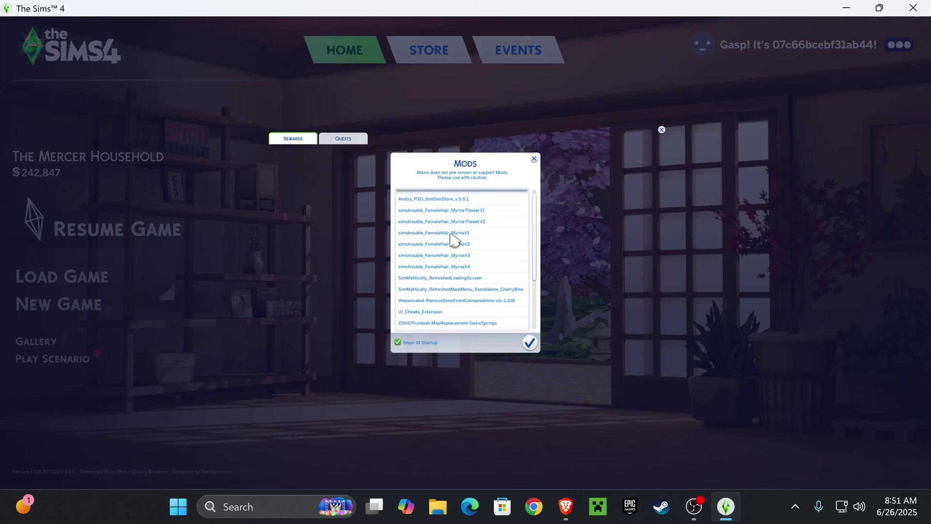
pyautogui.scroll(-5, 452, 242)
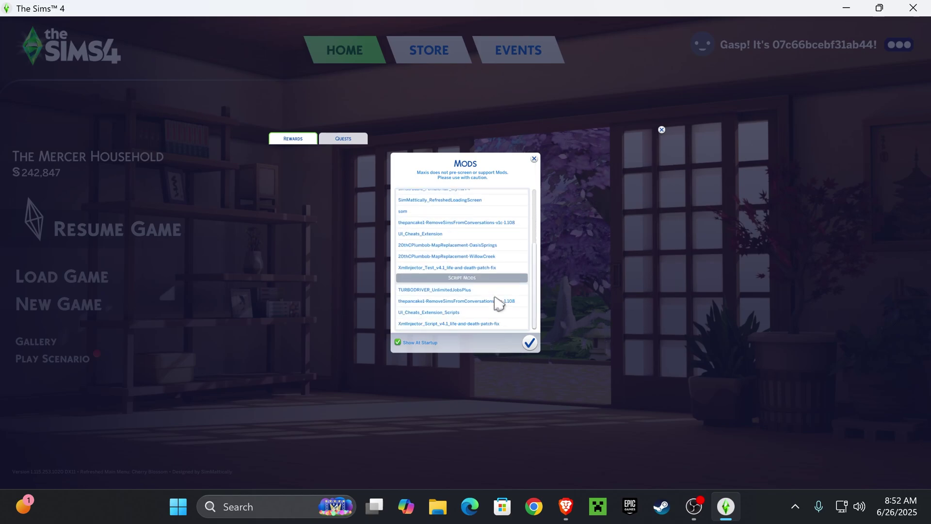
pyautogui.scroll(7, 485, 320)
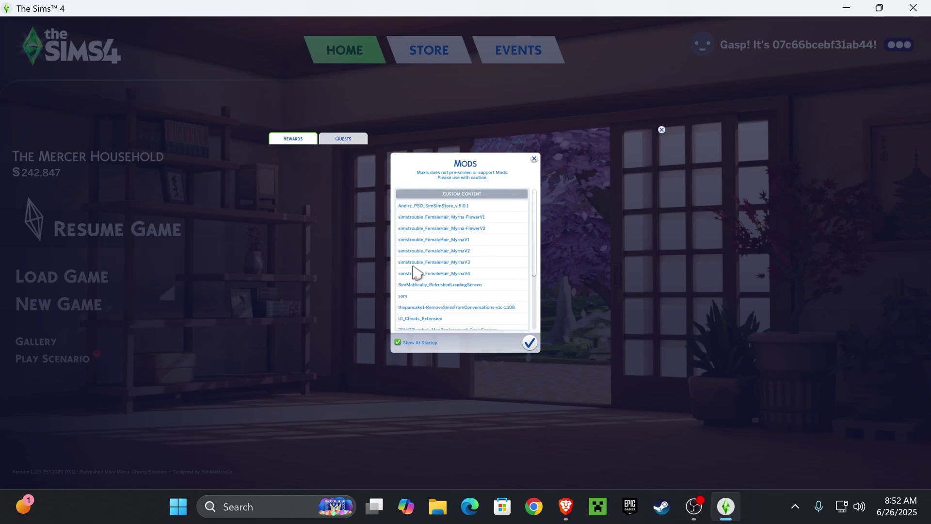
pyautogui.scroll(-5, 470, 291)
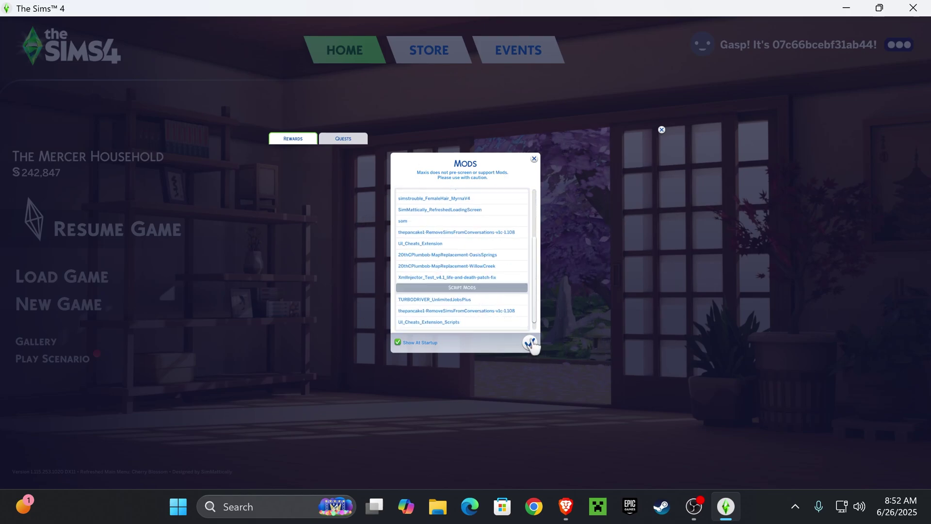
pyautogui.click(531, 343)
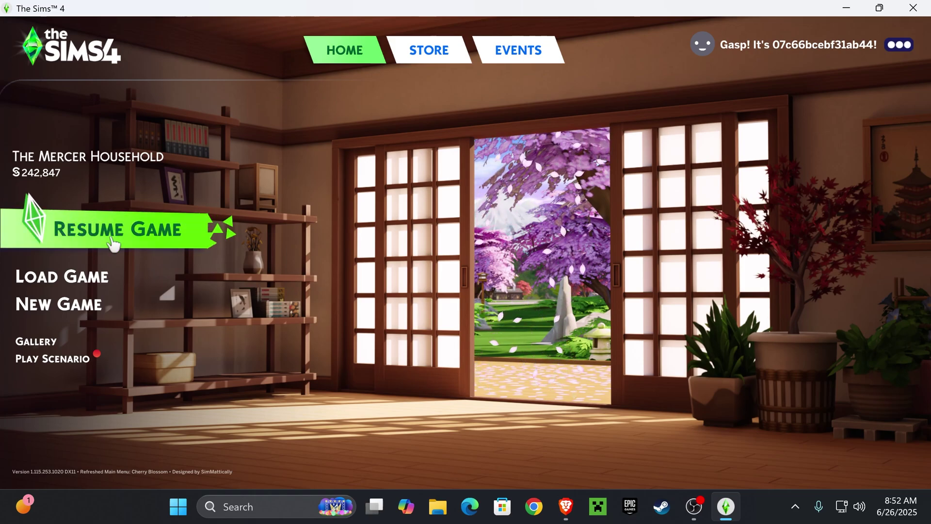
# - Resume the saved Mercer household game and enable cheats with 'testingcheats true'
pyautogui.click(112, 242)
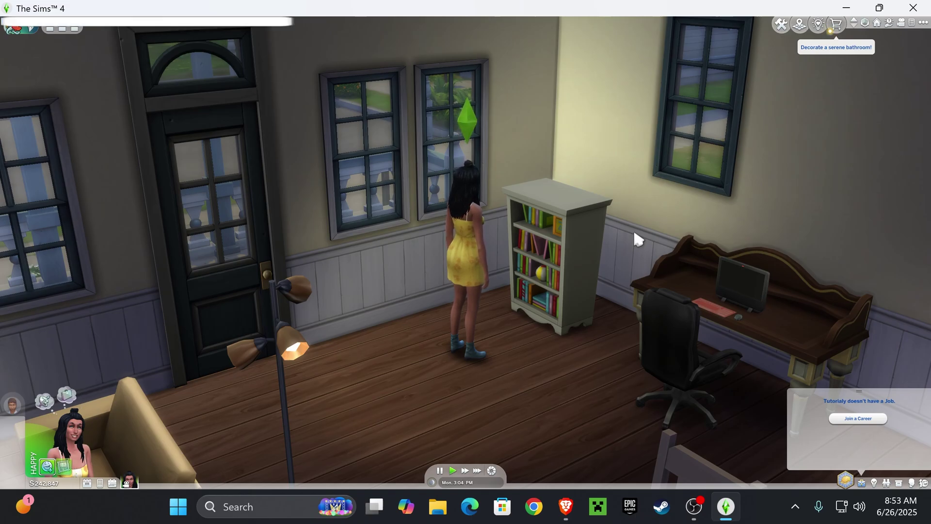
pyautogui.write('testi')
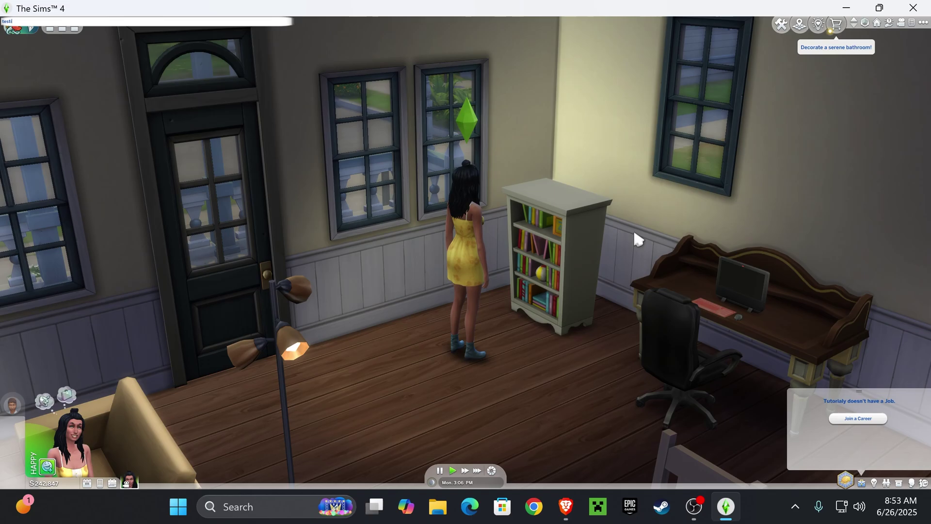
pyautogui.write('ngcheats true')
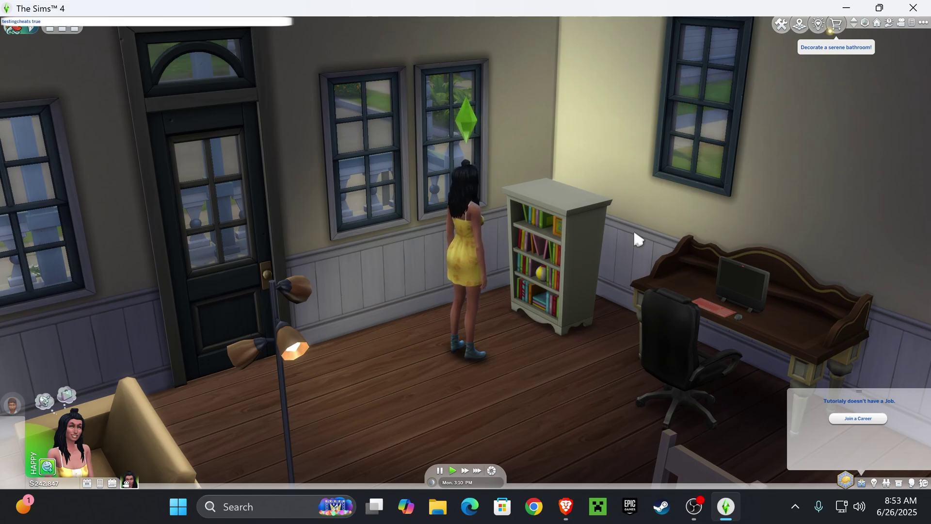
pyautogui.press('Return')
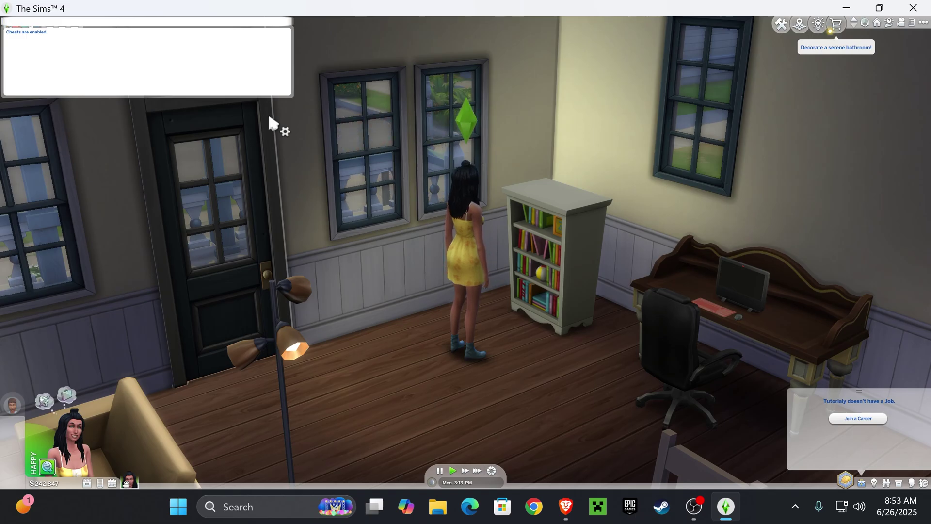
# - Turn on full Create-a-Sim edit mode with cas.fulleditmode and rotate the camera toward the door wall
pyautogui.write('cas.fulleditmode')
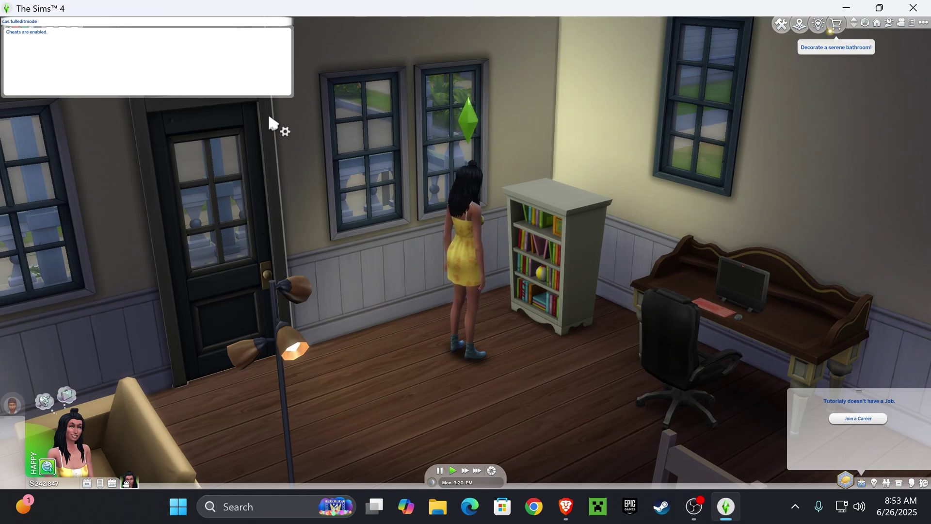
pyautogui.press('Return')
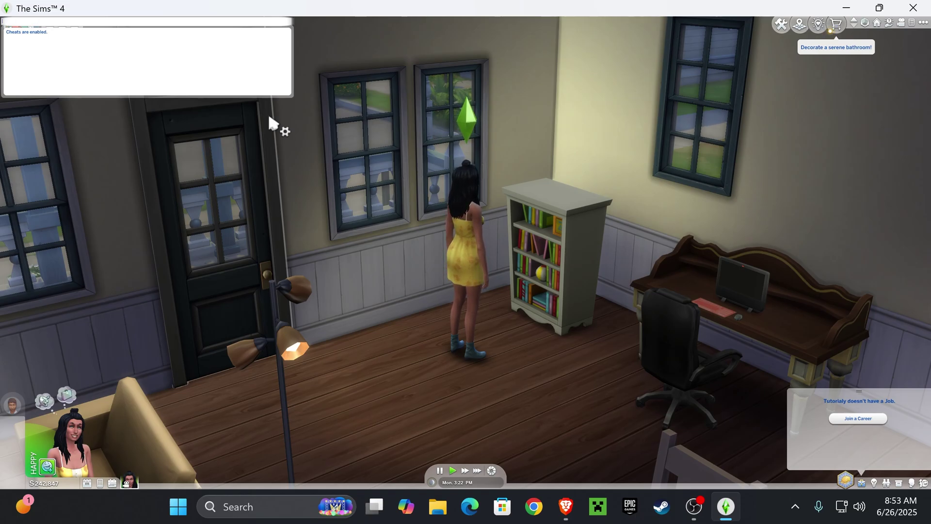
pyautogui.press('Escape')
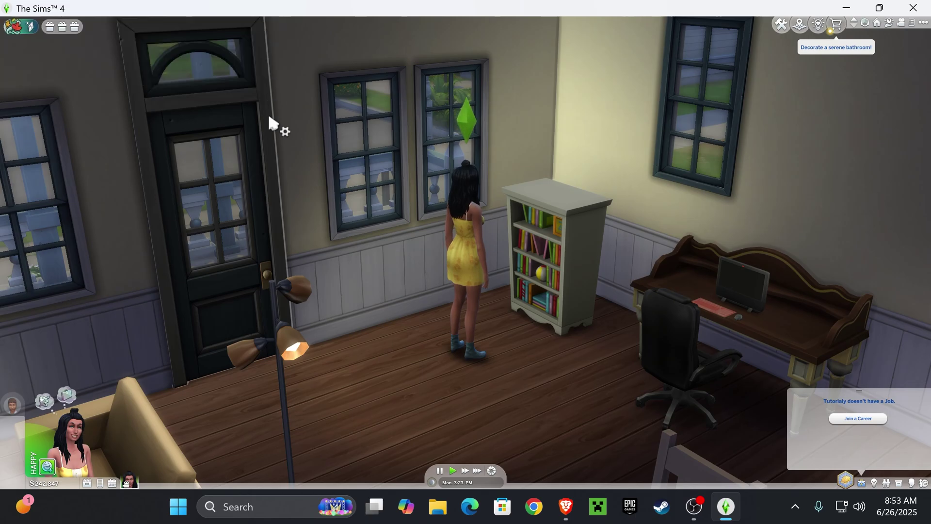
pyautogui.press('q')
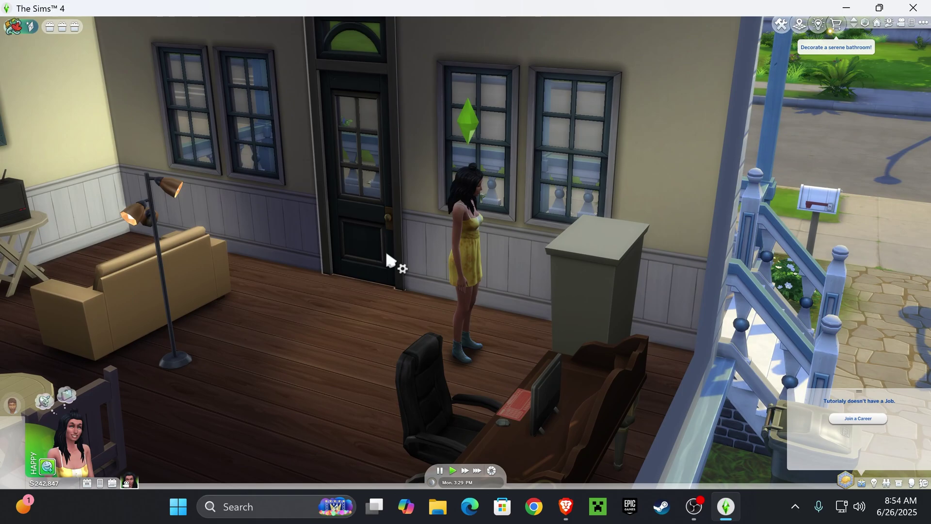
# - Open the Sim in Create-a-Sim from her cheat options and bring up the hairstyle choices
pyautogui.keyDown('shift'); pyautogui.click(473, 253); pyautogui.keyUp('shift')
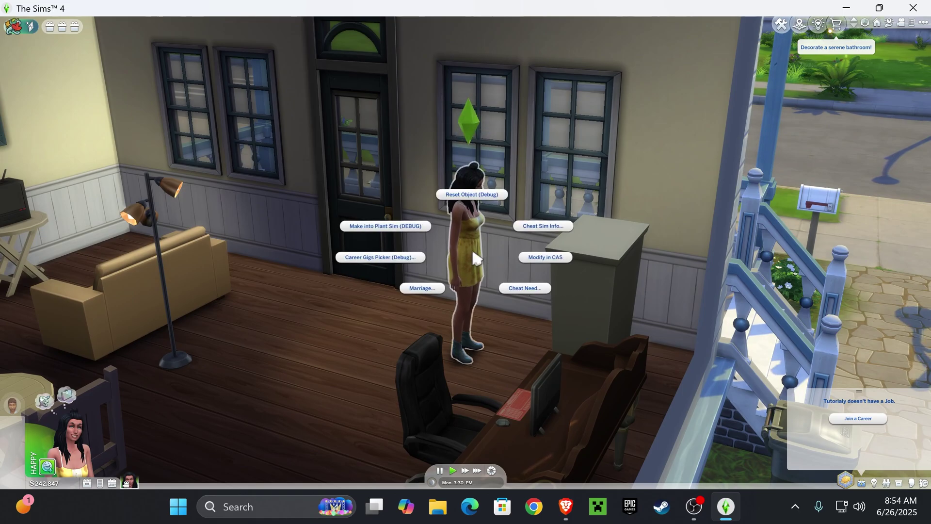
pyautogui.click(554, 258)
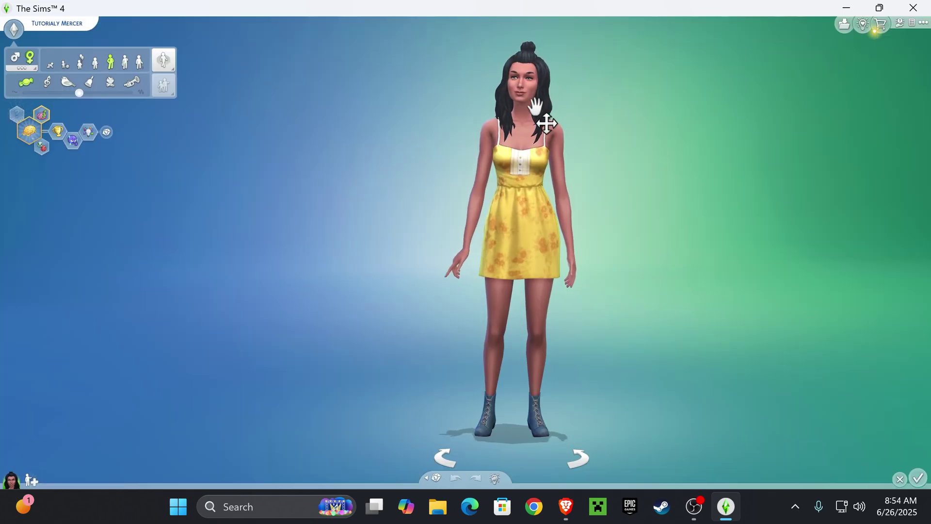
pyautogui.scroll(2, 524, 117)
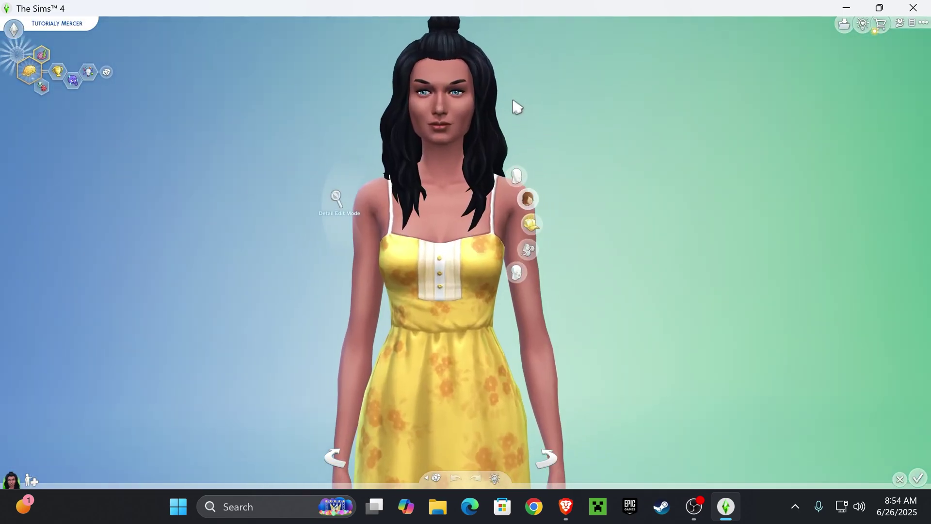
pyautogui.click(476, 89)
pyautogui.scroll(-3, 472, 276)
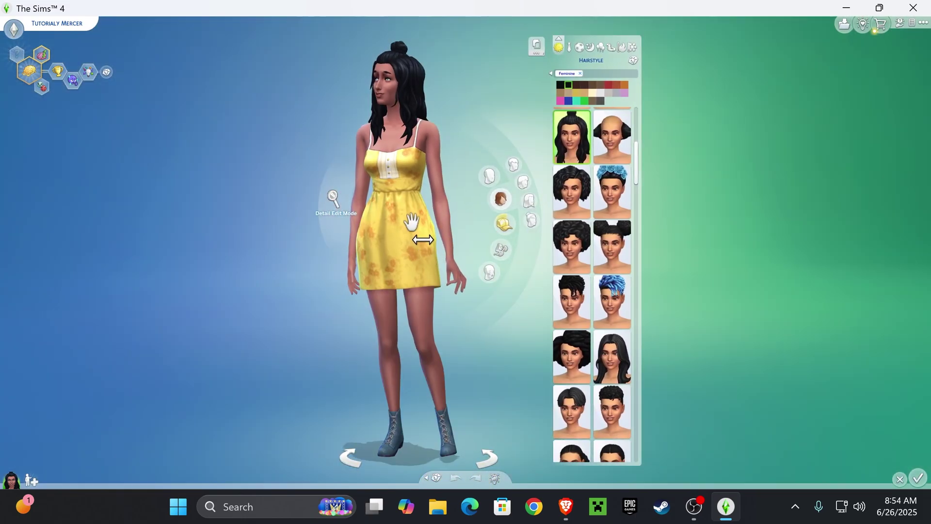
# - Browse the Sim's outfit and shoe categories, then zoom in on her head
pyautogui.click(415, 228)
pyautogui.click(401, 425)
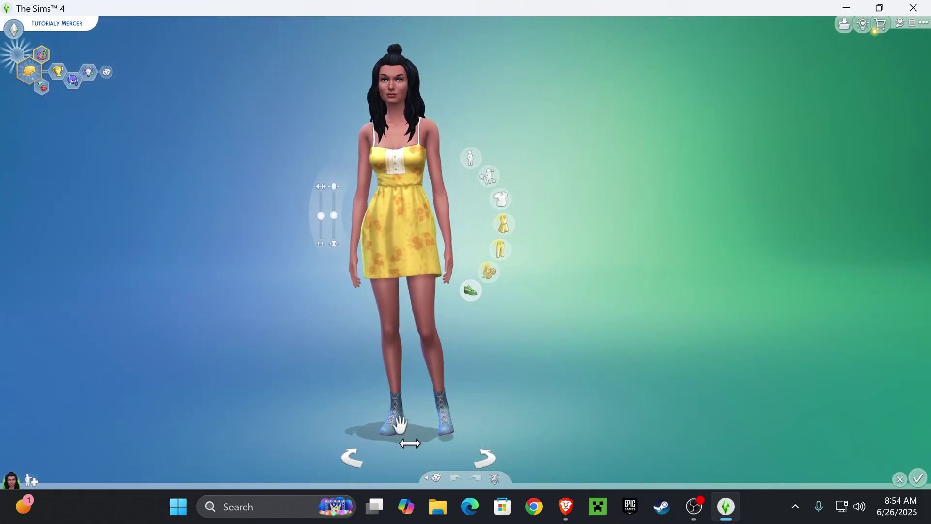
pyautogui.click(401, 426)
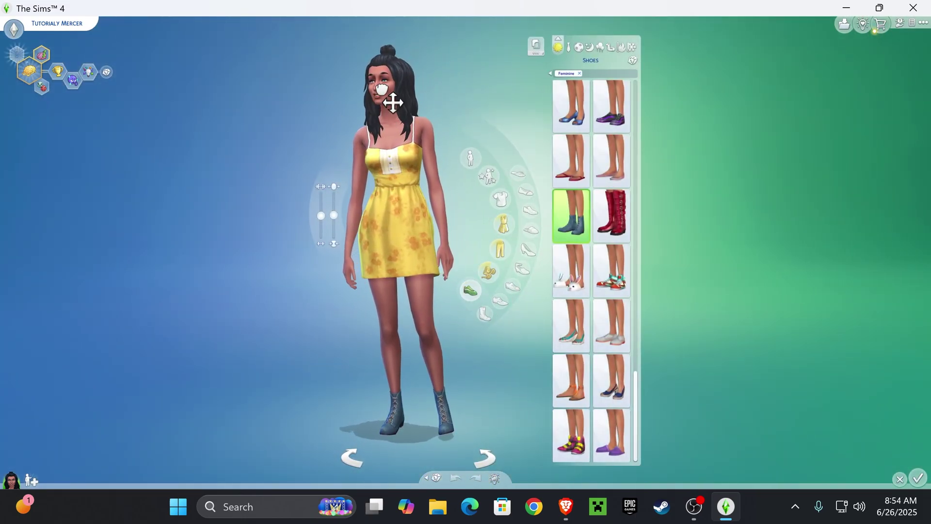
pyautogui.click(382, 89)
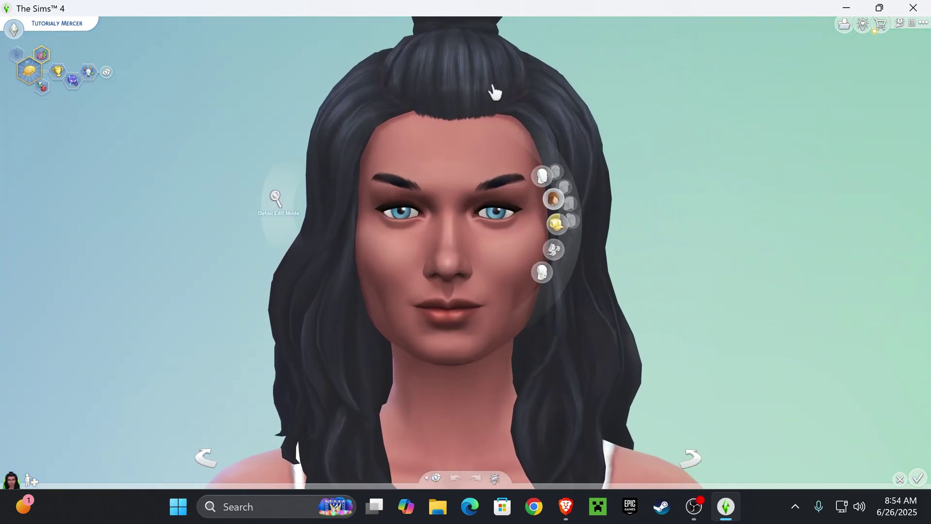
# - Apply the long braided SimsTrouble Myrna hairstyle from the Hairstyle catalog
pyautogui.click(495, 91)
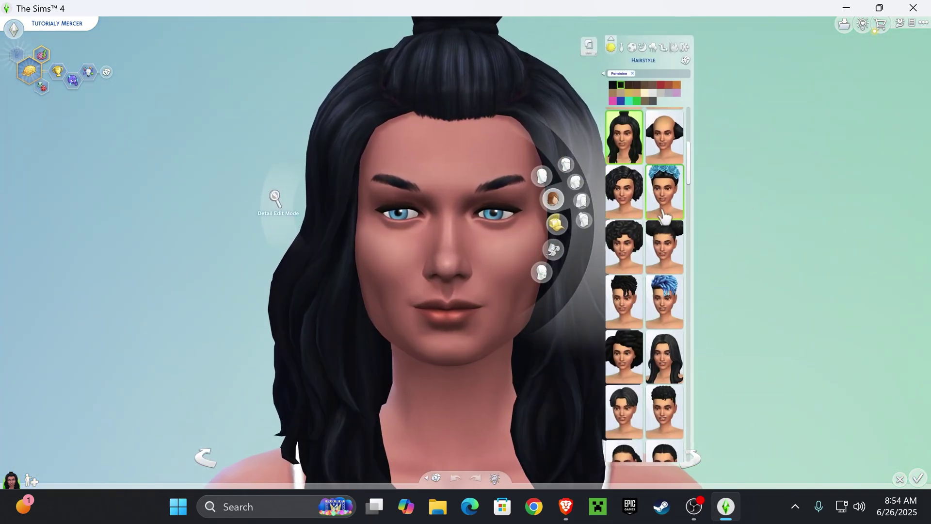
pyautogui.scroll(-10, 663, 216)
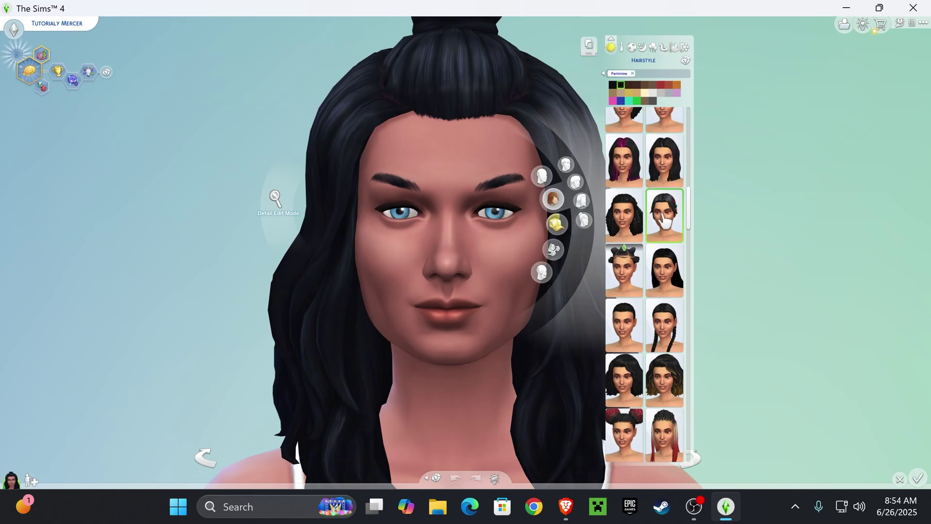
pyautogui.scroll(-6, 663, 216)
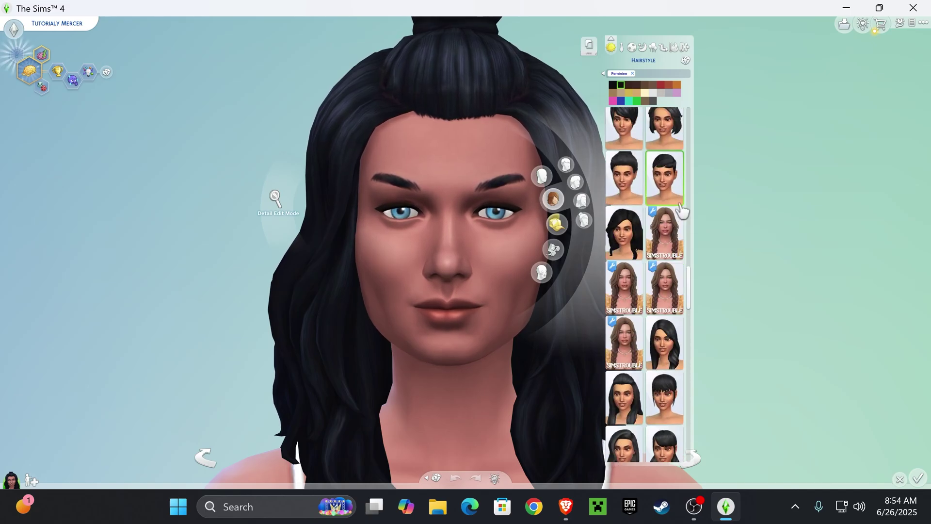
pyautogui.click(635, 278)
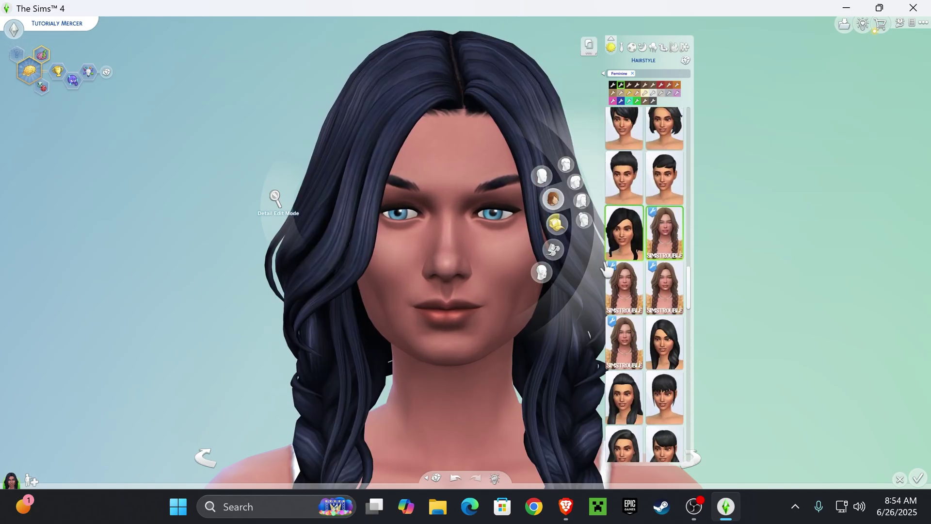